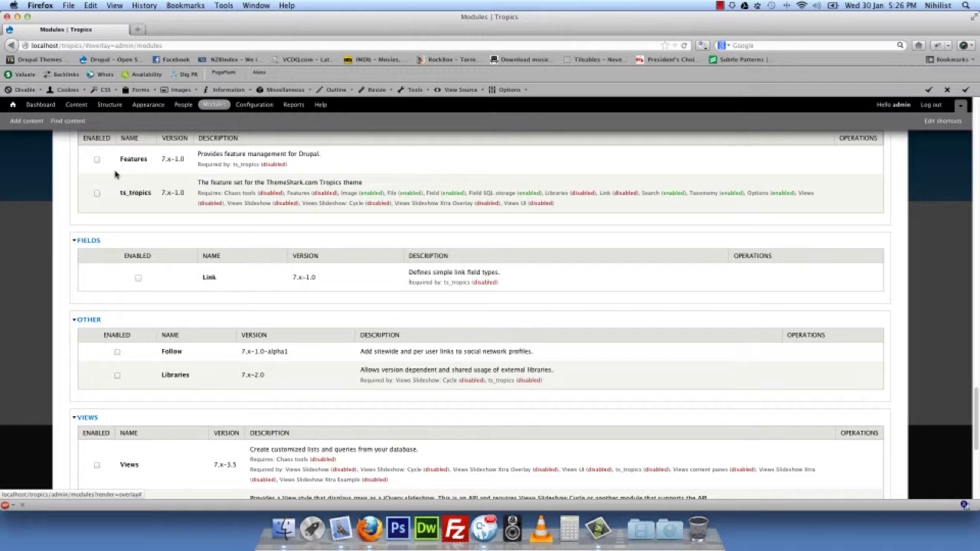
Enable the Features and ts_tropics modules, save the configuration with all required modules, and close the modules overlay
left_click(97, 160)
left_click(97, 193)
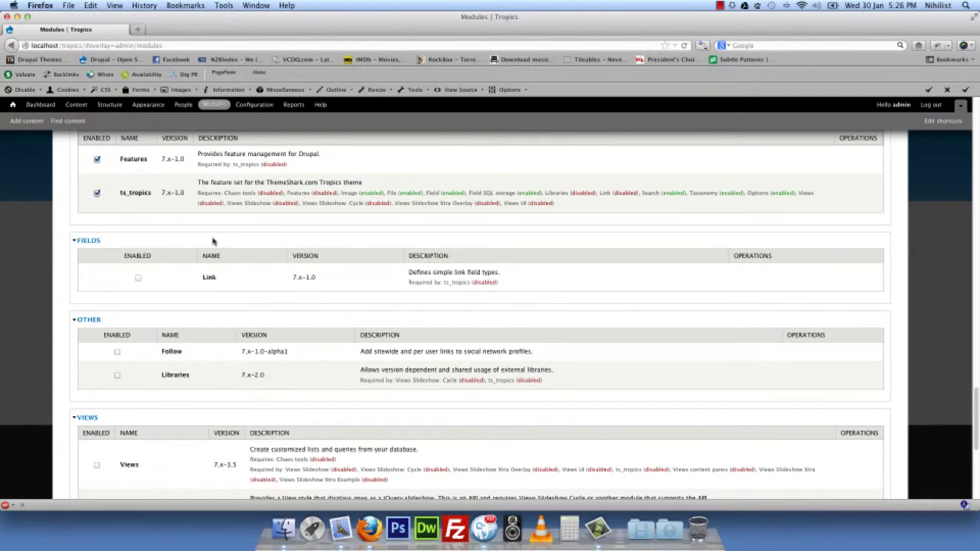
scroll(214, 245, "down", 8)
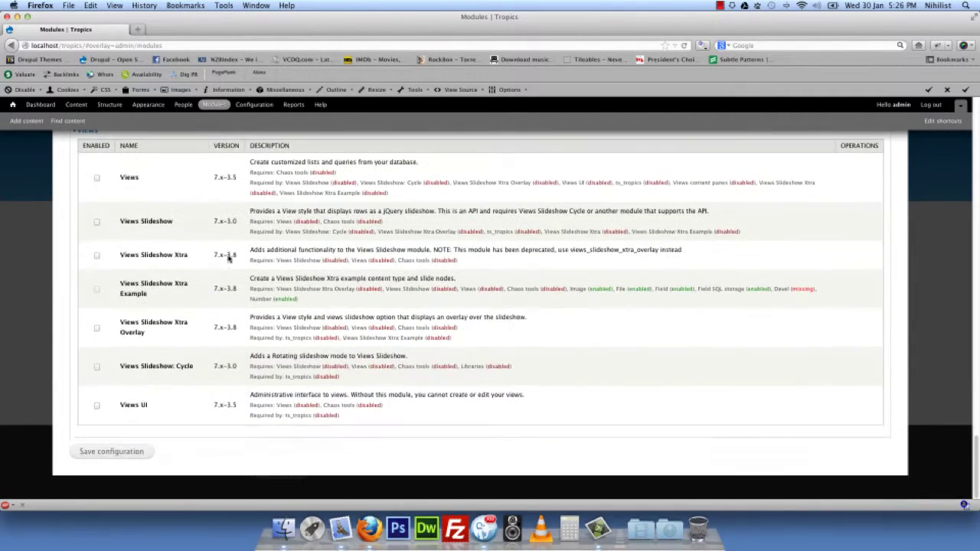
left_click(129, 451)
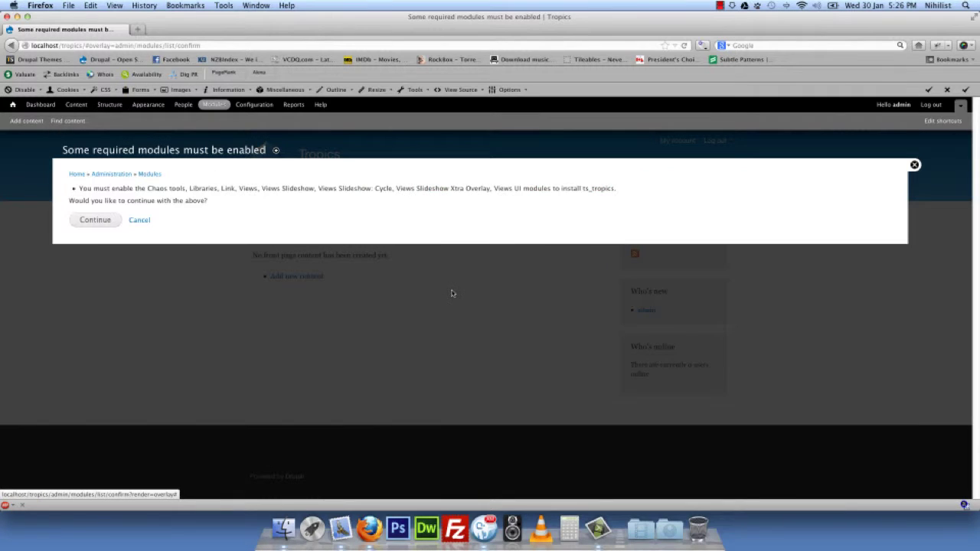
left_click(106, 224)
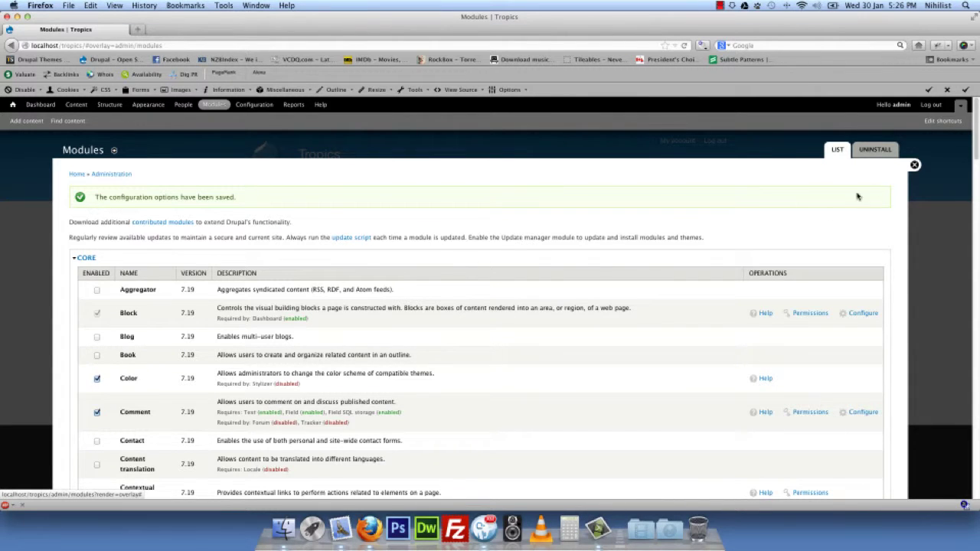
left_click(914, 166)
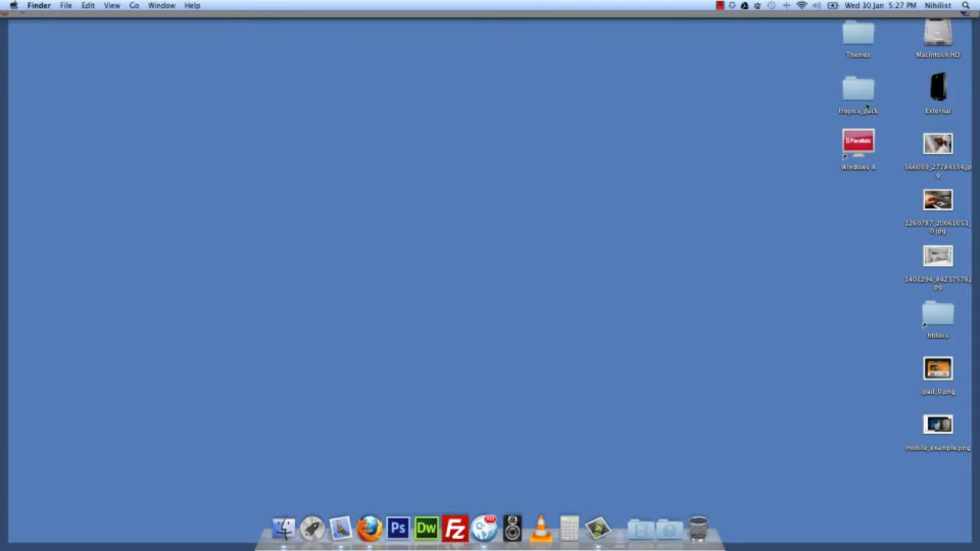
Open the tropics_pack and htdocs desktop folders and copy the bones and tropics folders from tropics_pack's core 7.x
double_click(856, 91)
left_click_drag(818, 151, 588, 135)
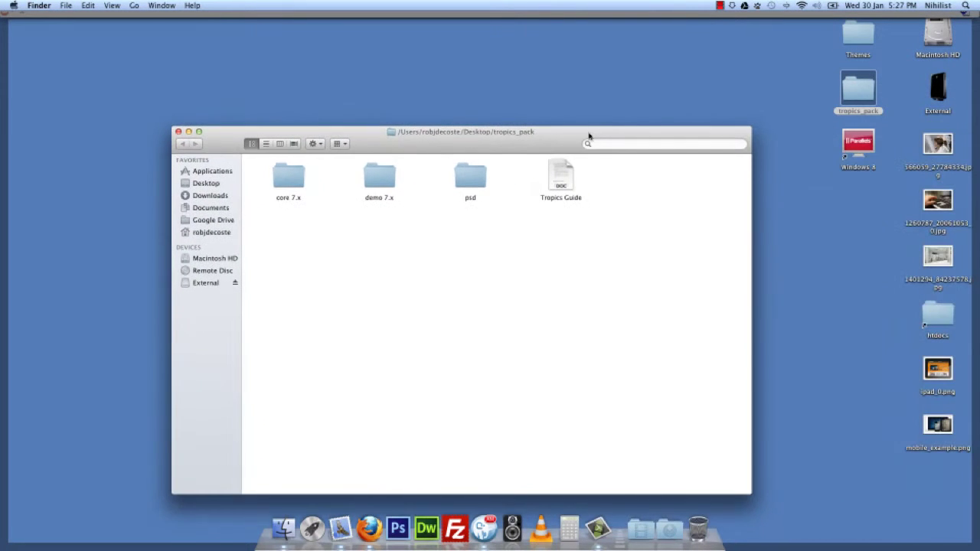
double_click(946, 320)
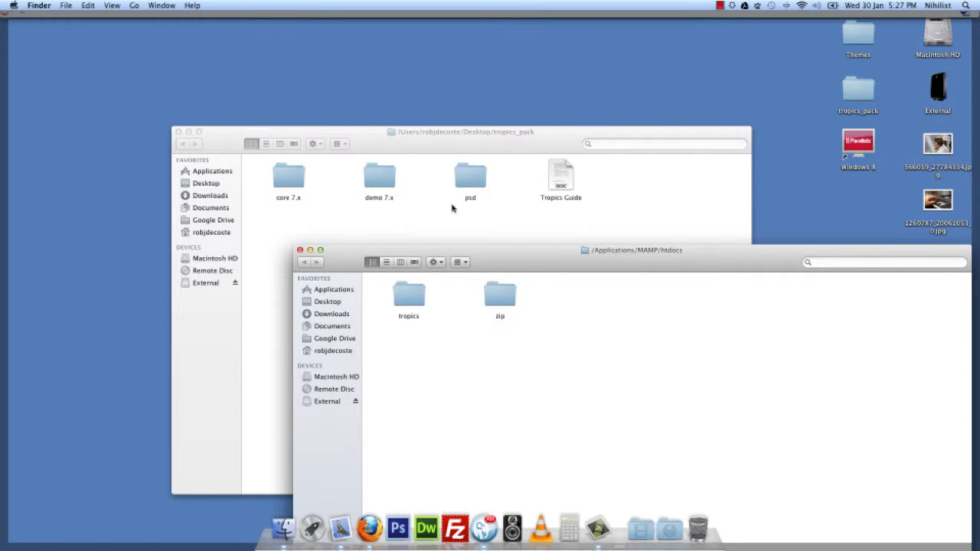
left_click(395, 180)
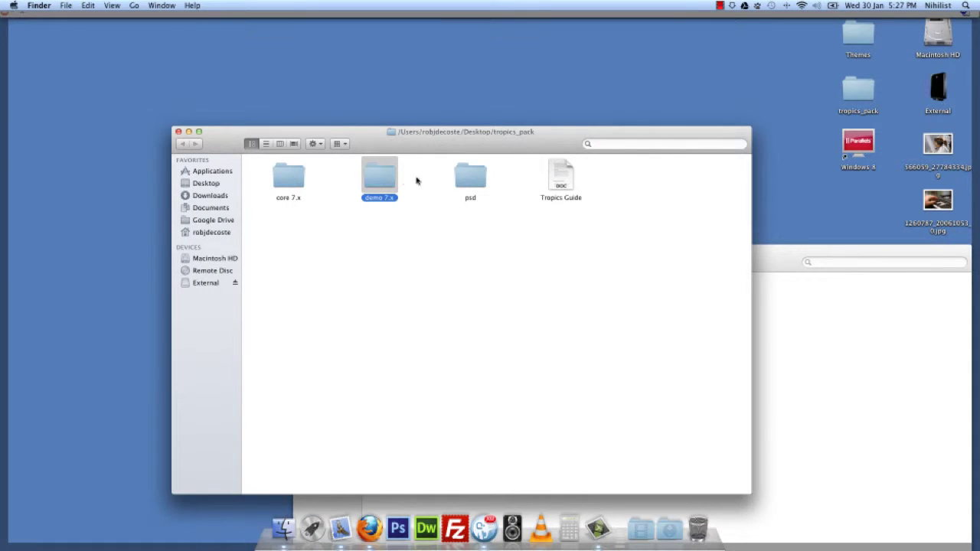
left_click(297, 179)
double_click(298, 179)
left_click_drag(429, 245, 280, 175)
right_click(281, 174)
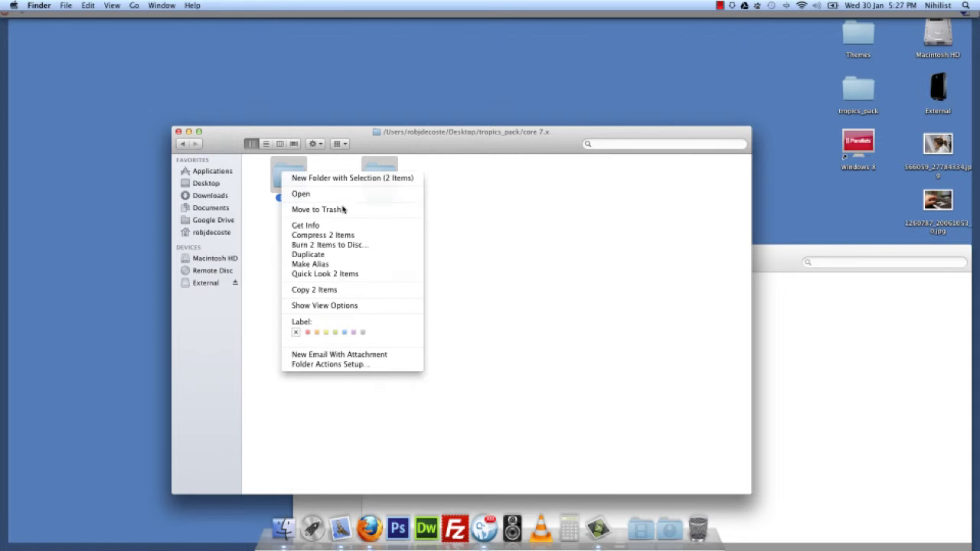
left_click(343, 289)
Paste the copied theme folders into htdocs/tropics/sites/all/themes
left_click(758, 343)
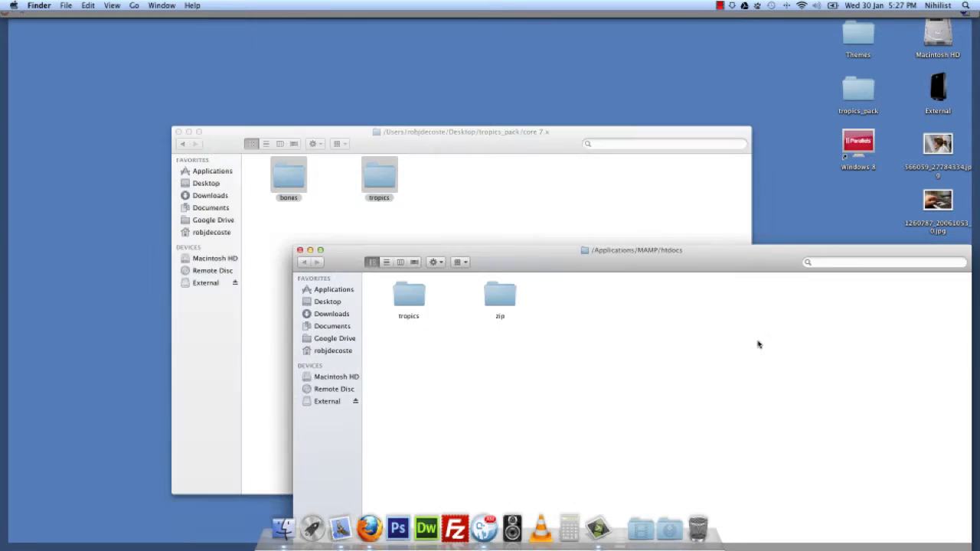
left_click_drag(650, 255, 578, 154)
double_click(344, 190)
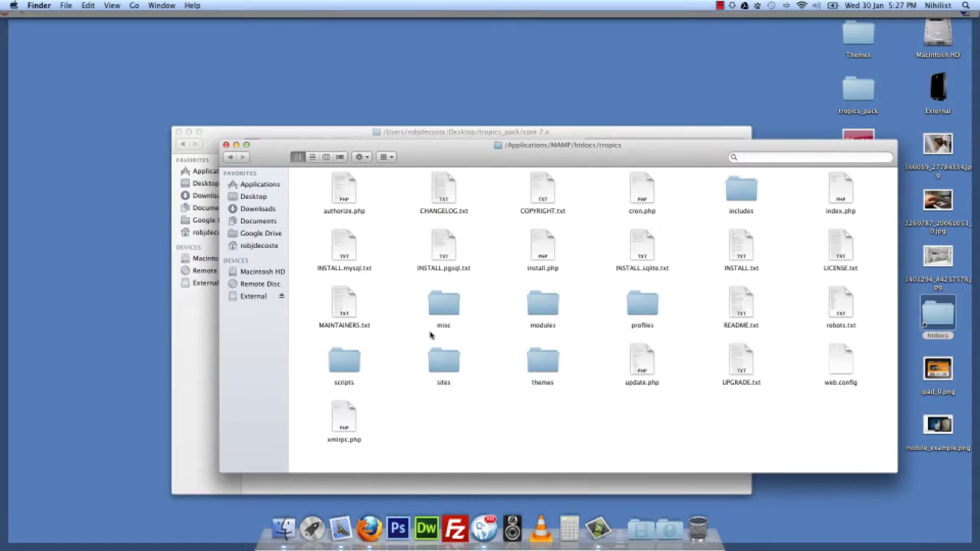
double_click(434, 356)
double_click(341, 197)
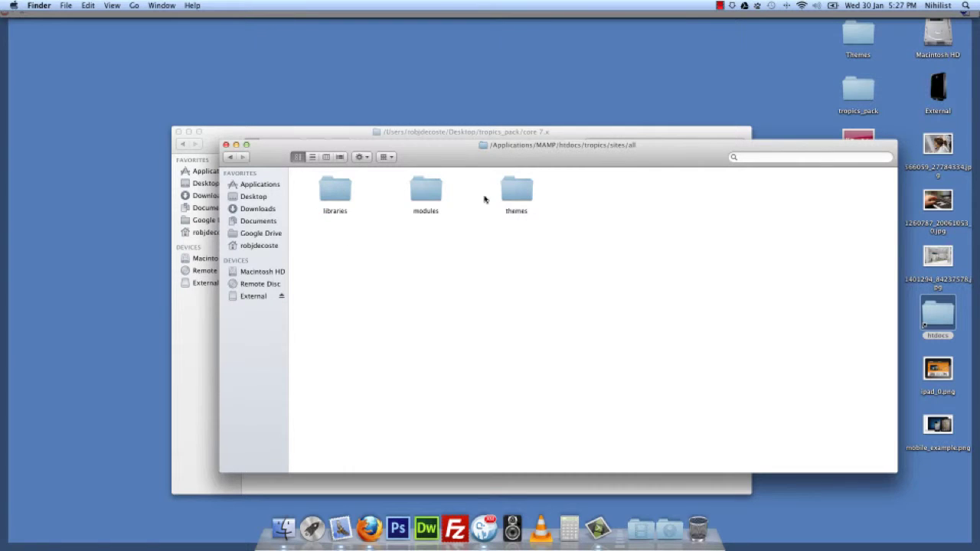
double_click(516, 191)
right_click(507, 262)
left_click(537, 294)
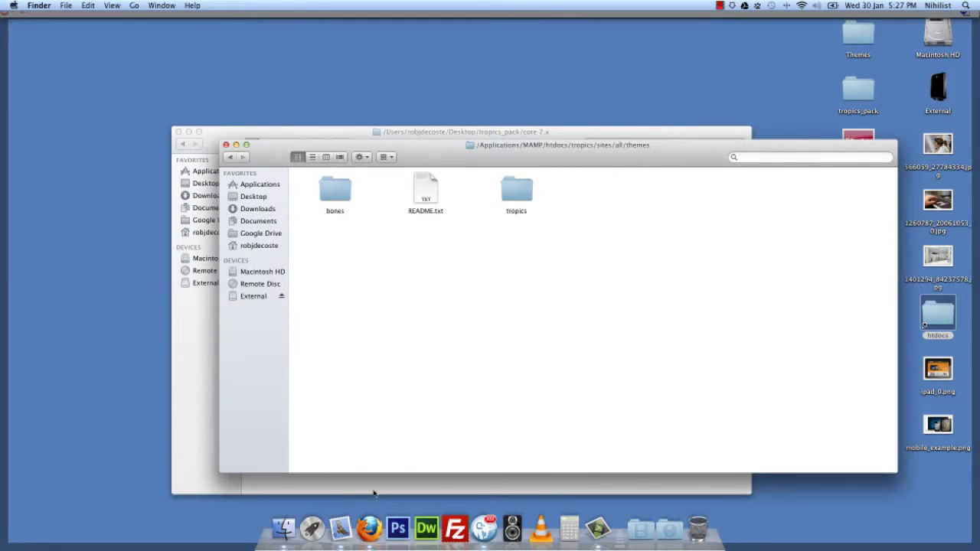
Switch to Firefox, reload the Appearance page, enable Tropics as the default theme, and close the overlay
left_click(371, 525)
right_click(382, 203)
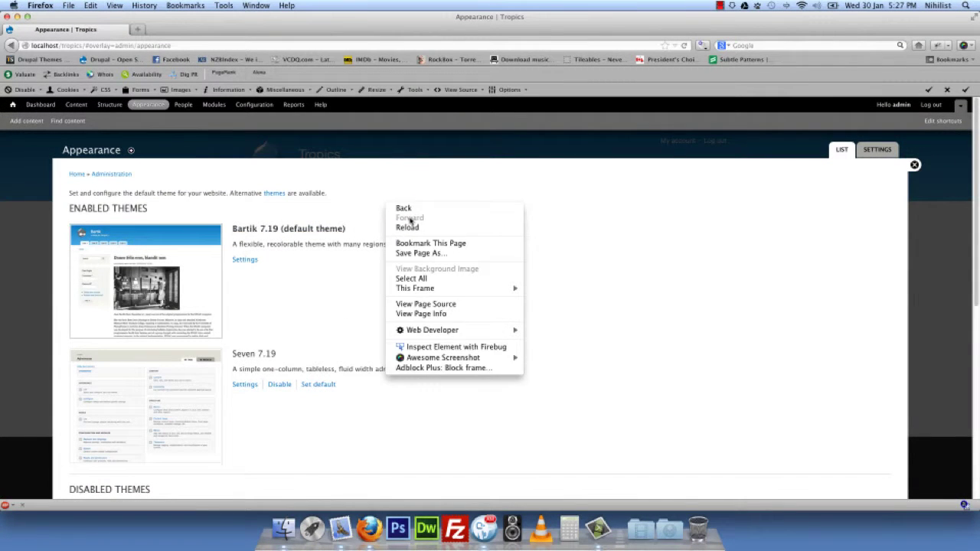
left_click(411, 225)
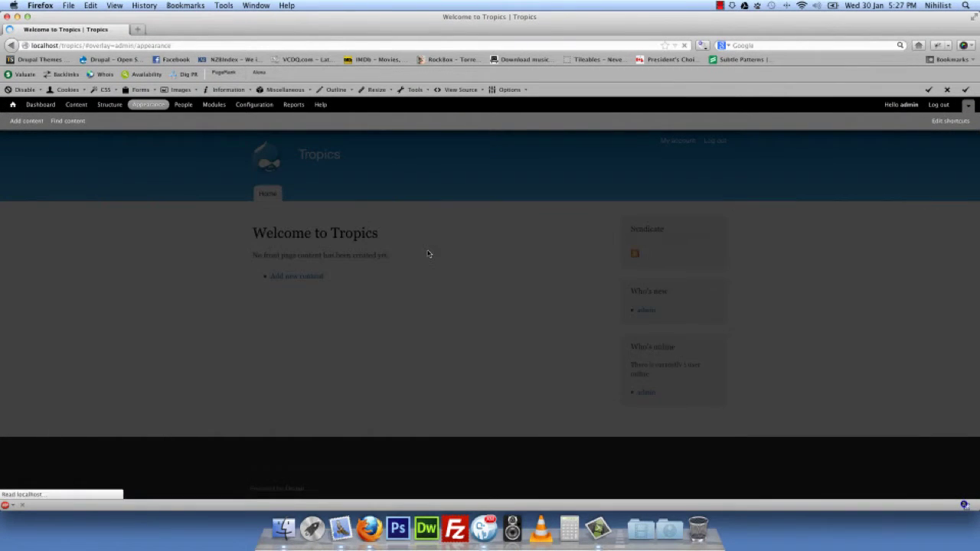
scroll(411, 254, "down", 8)
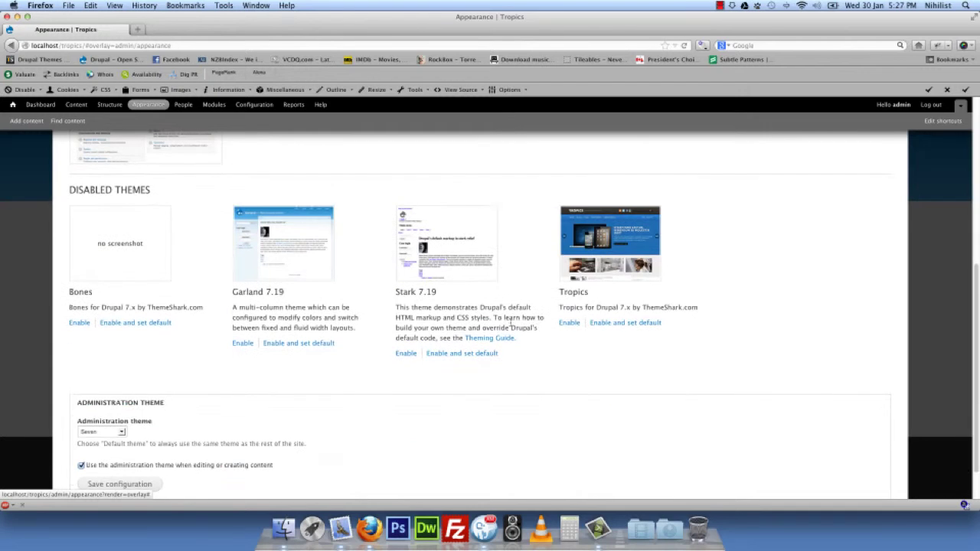
left_click(602, 323)
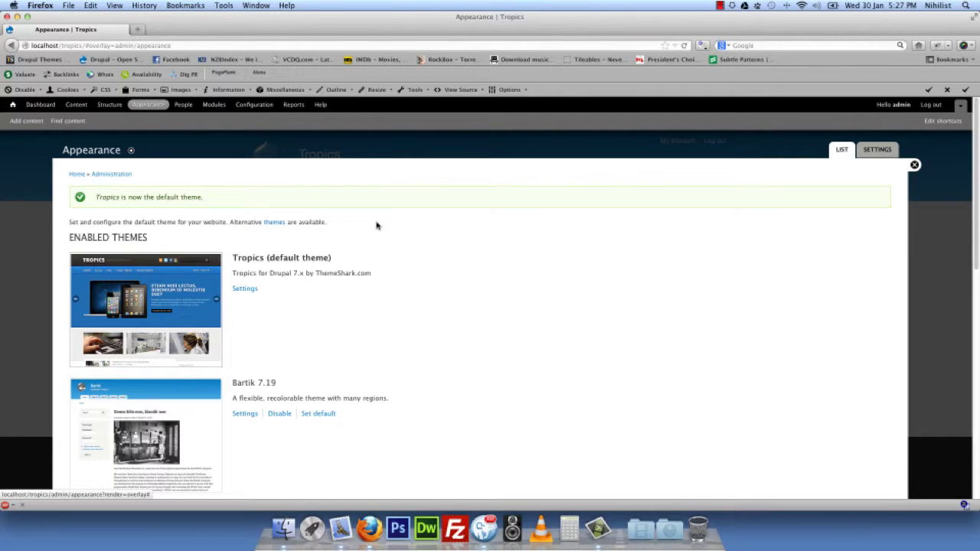
left_click(914, 166)
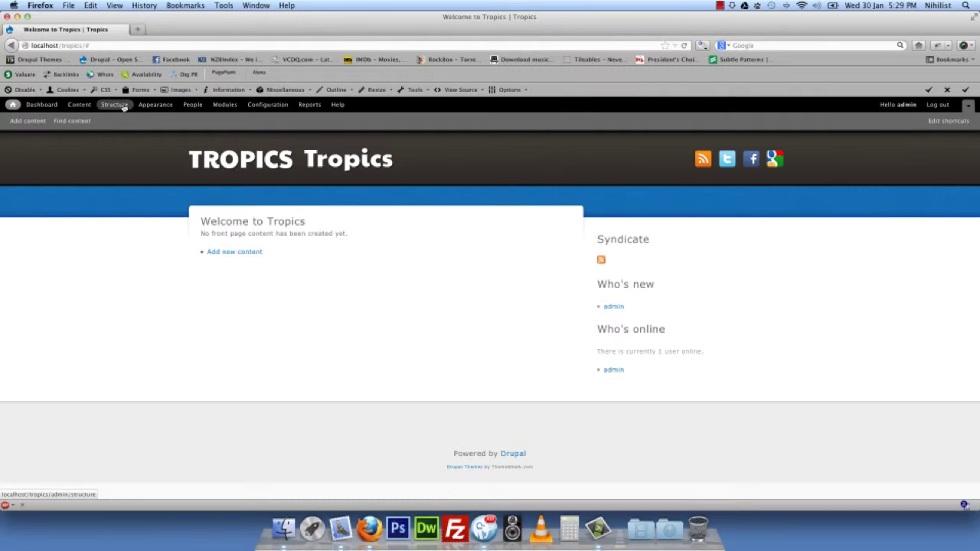
Assign the "View: Slideshow: Slideshow Image" block to the Slideshow region, save the blocks, and close the overlay
left_click(121, 105)
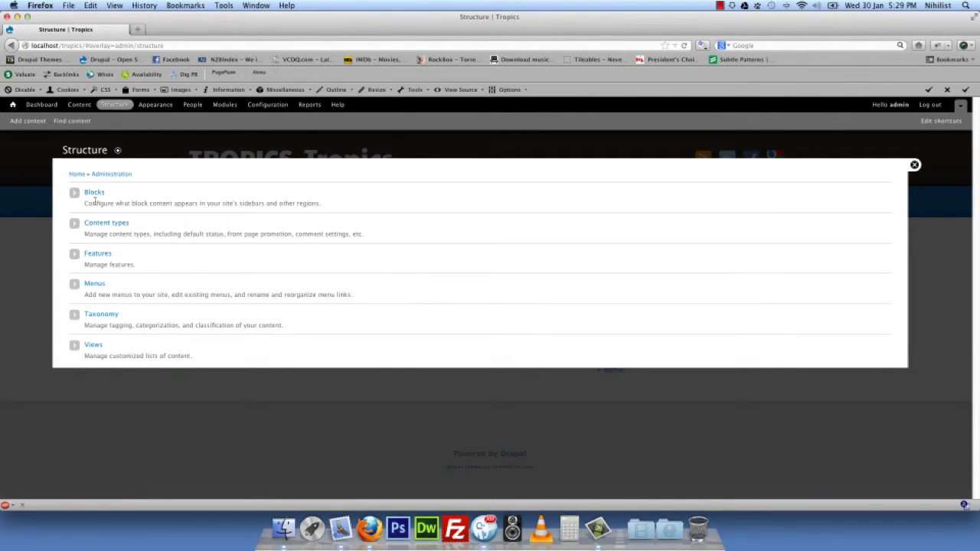
left_click(94, 195)
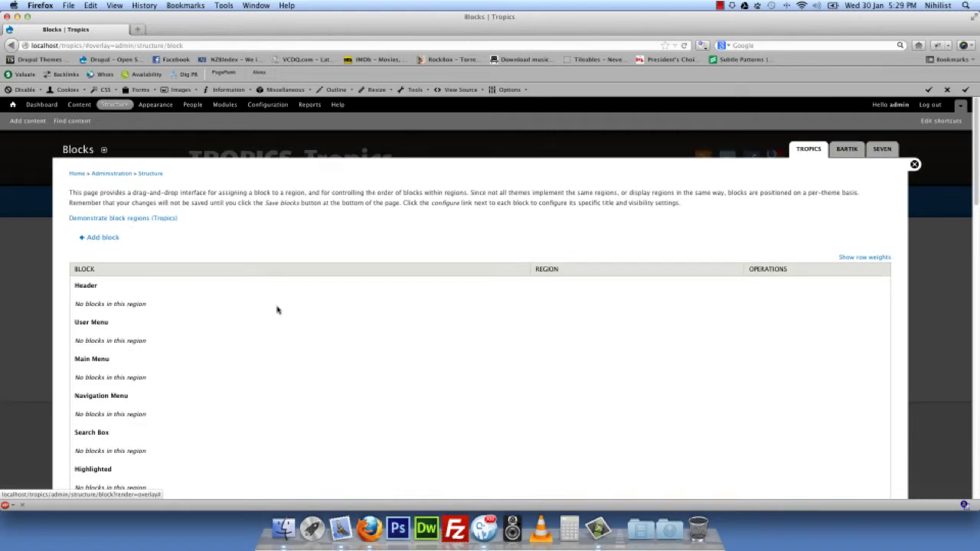
scroll(276, 311, "down", 15)
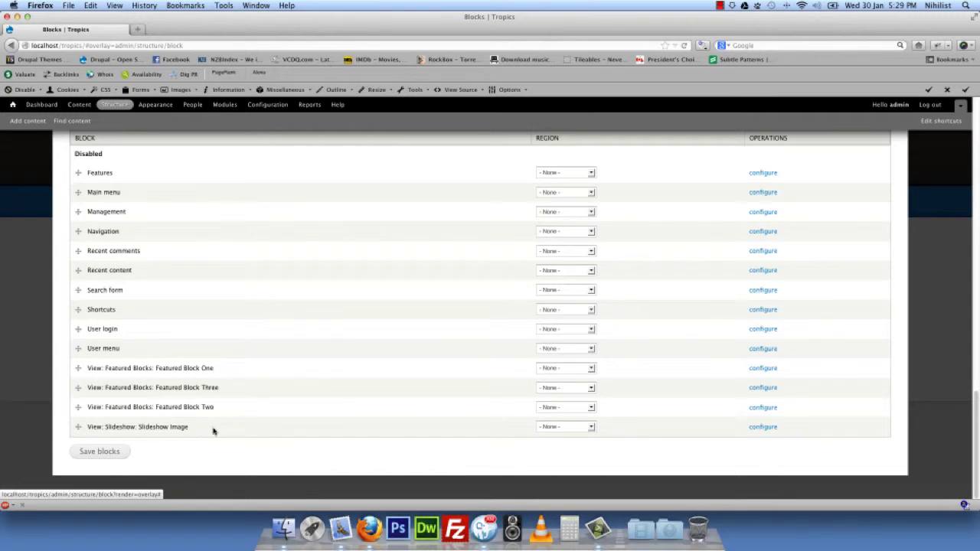
left_click(580, 431)
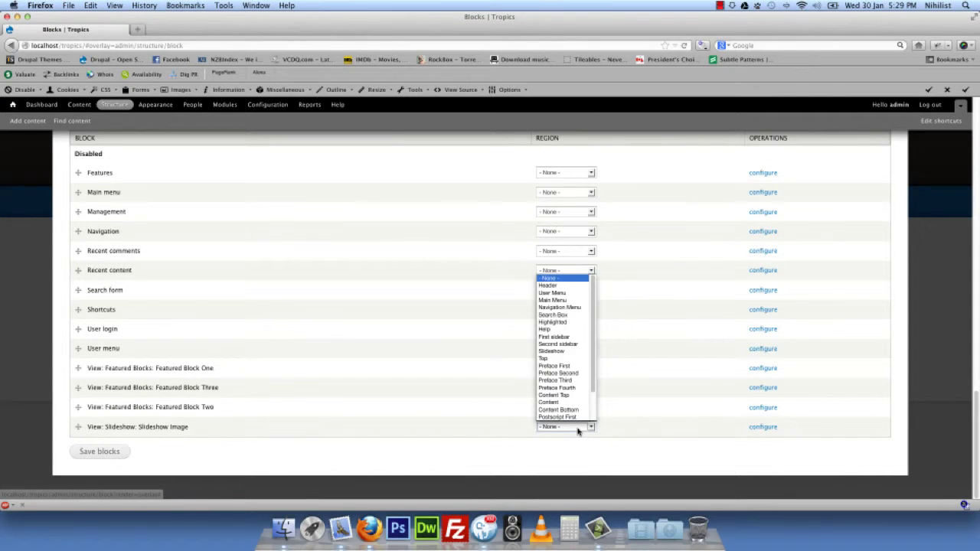
left_click(578, 354)
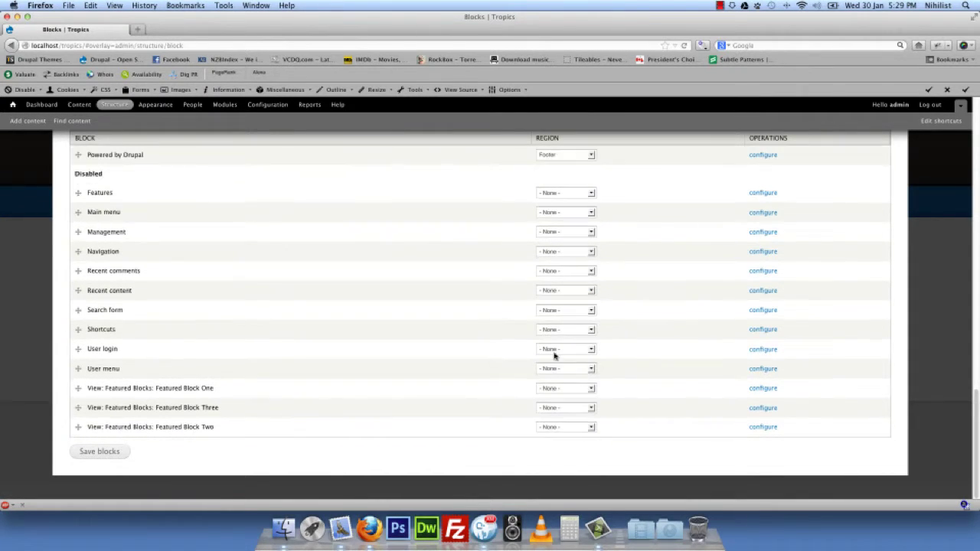
left_click(110, 453)
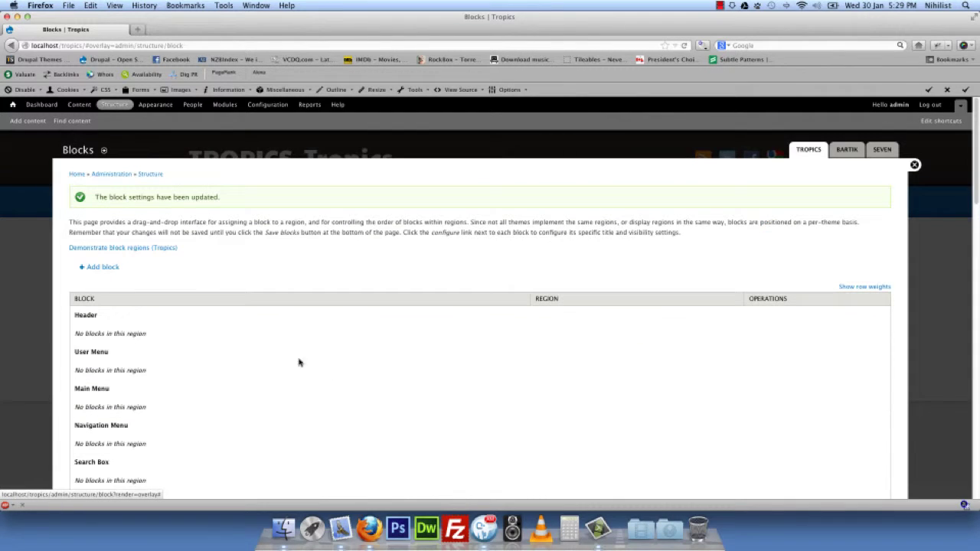
left_click(914, 165)
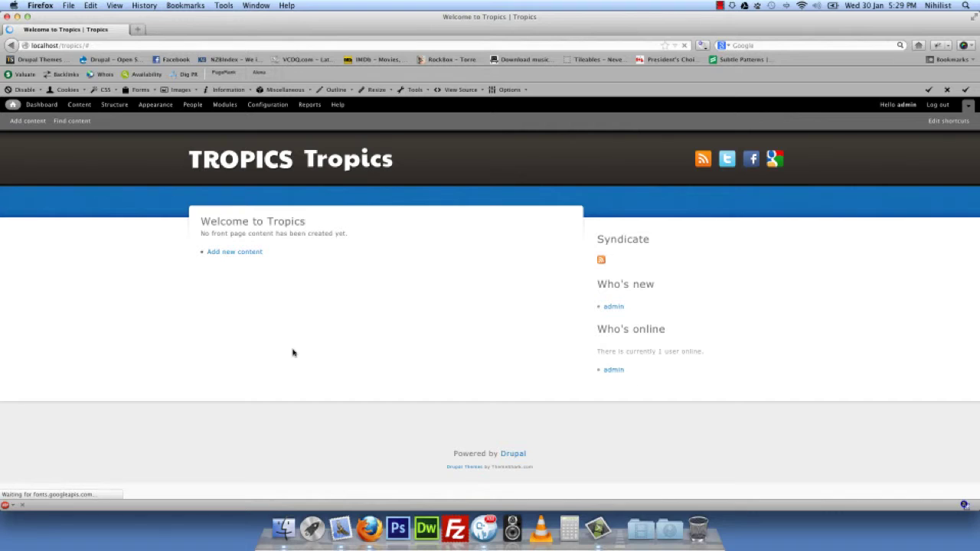
Start a new Slideshow content item titled "Test" with body text "test" and the image ipad_0.png from the Desktop
left_click(257, 254)
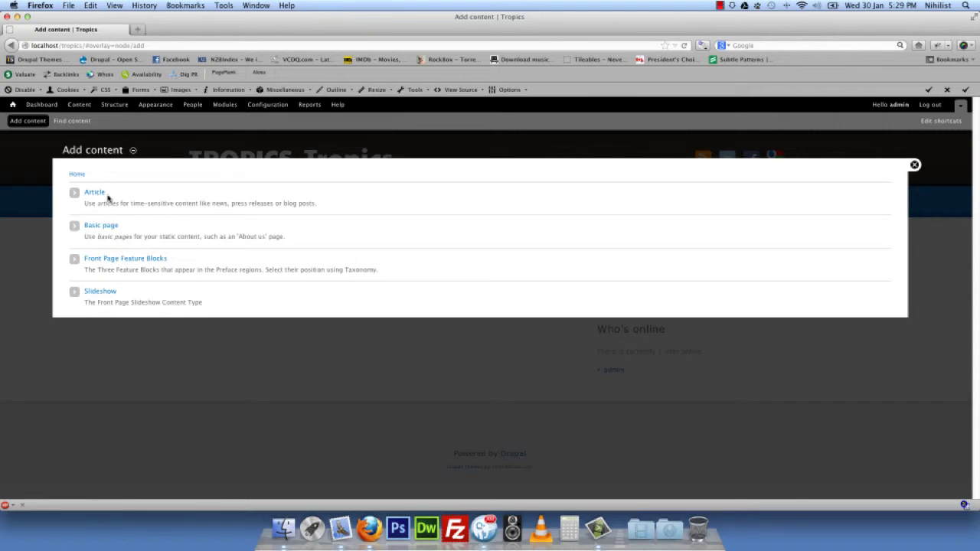
left_click(101, 291)
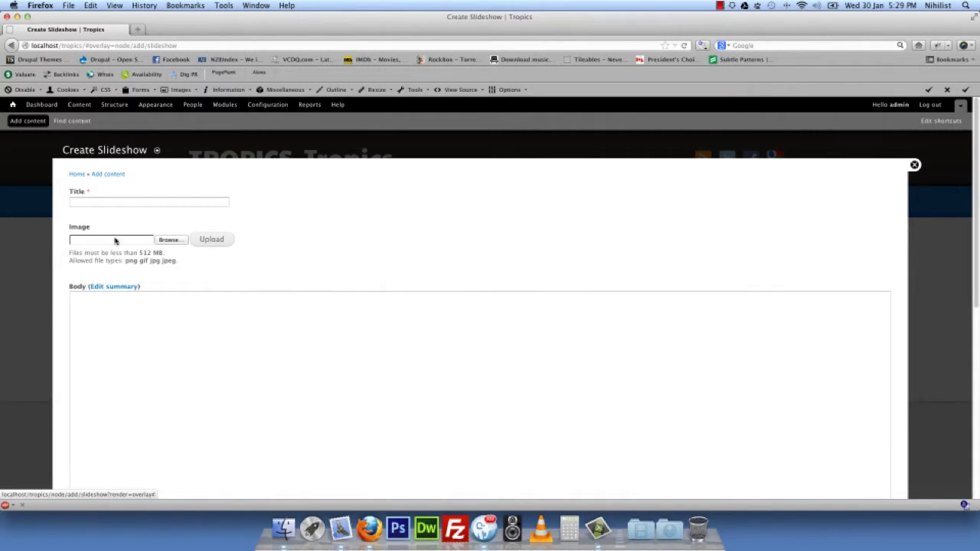
left_click(121, 201)
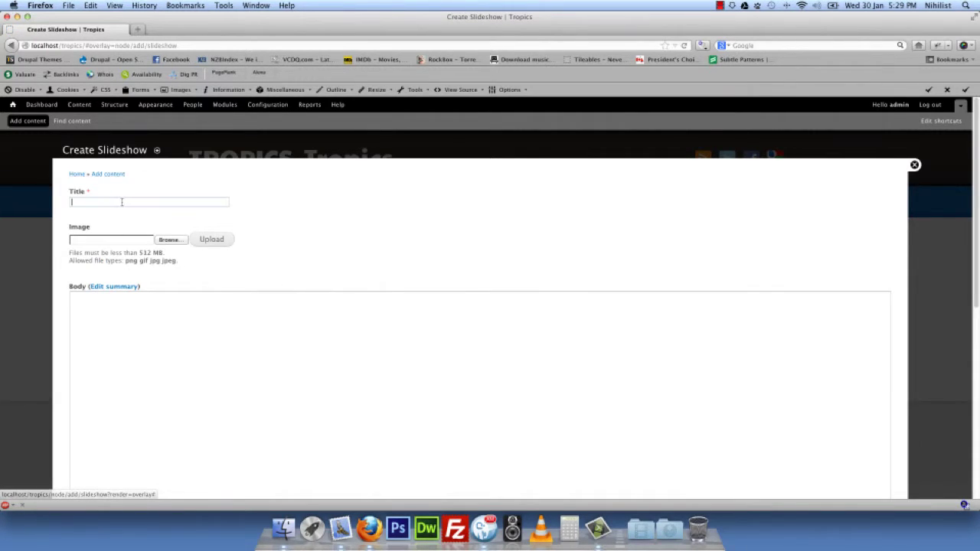
left_click(161, 306)
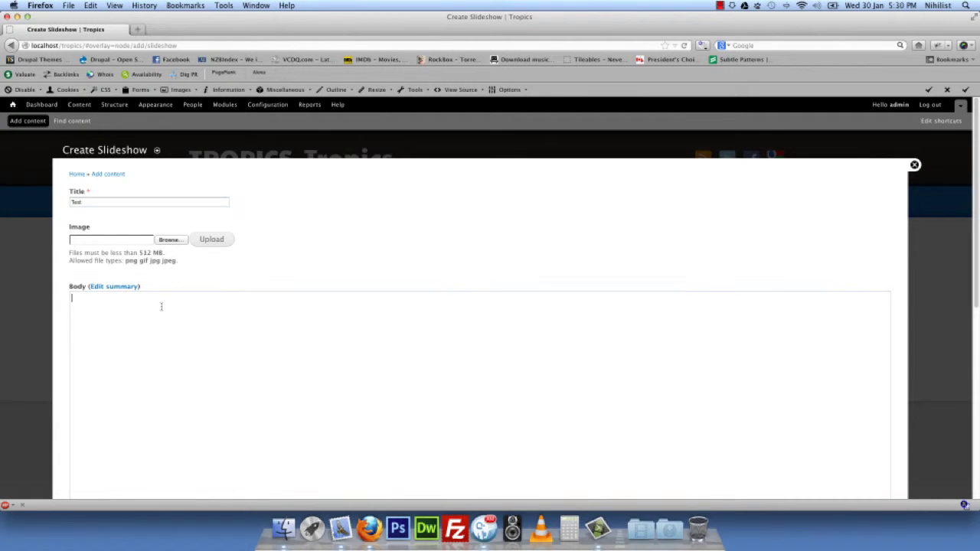
type("test")
left_click(173, 242)
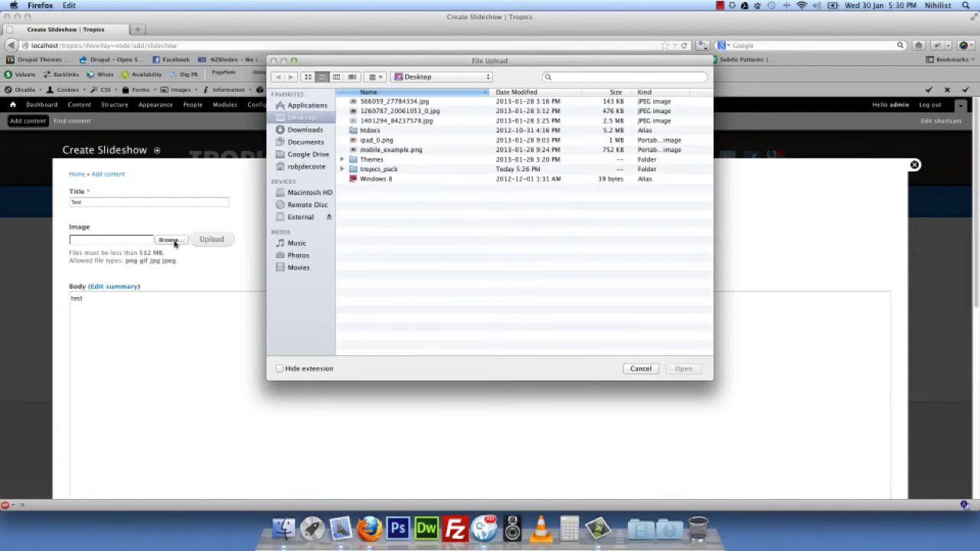
double_click(388, 142)
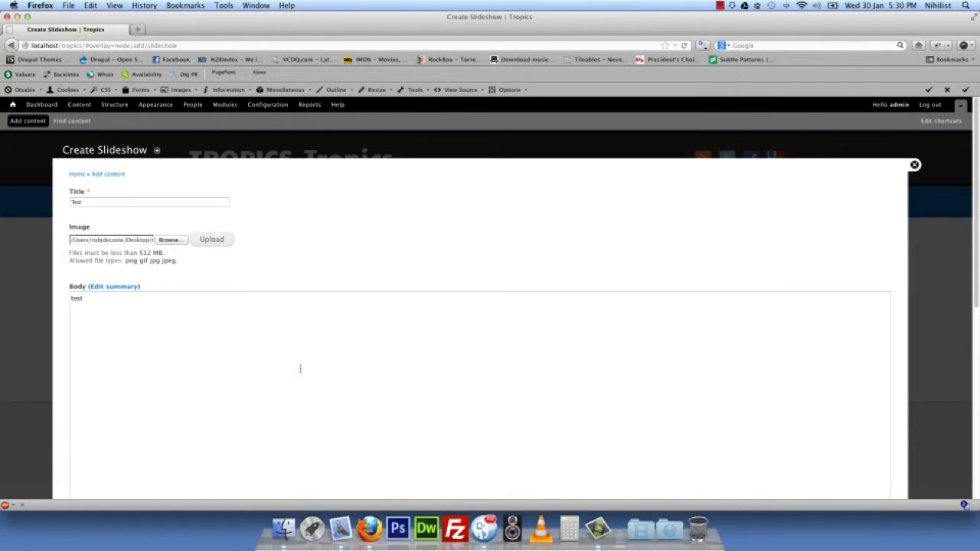
scroll(300, 355, "down", 1)
scroll(299, 354, "down", 5)
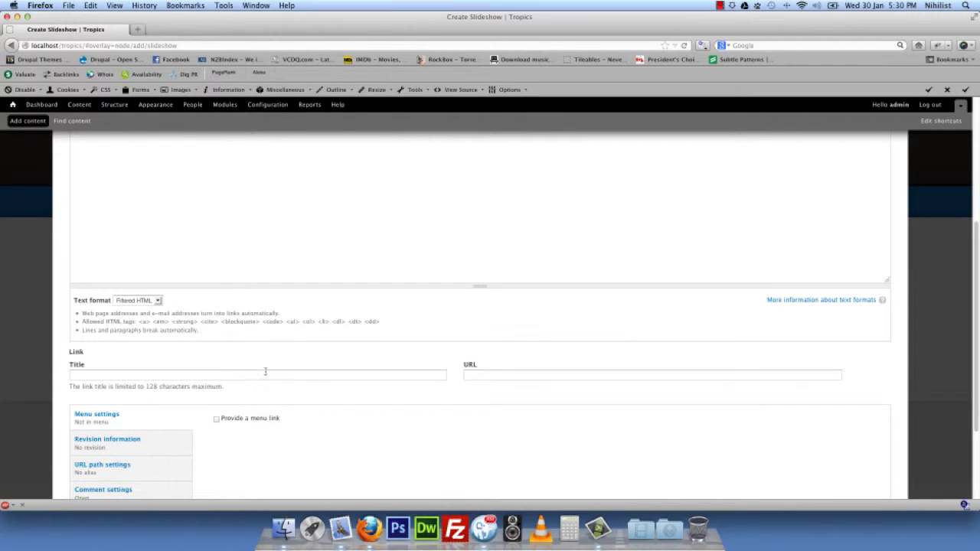
left_click(272, 376)
type("Read More")
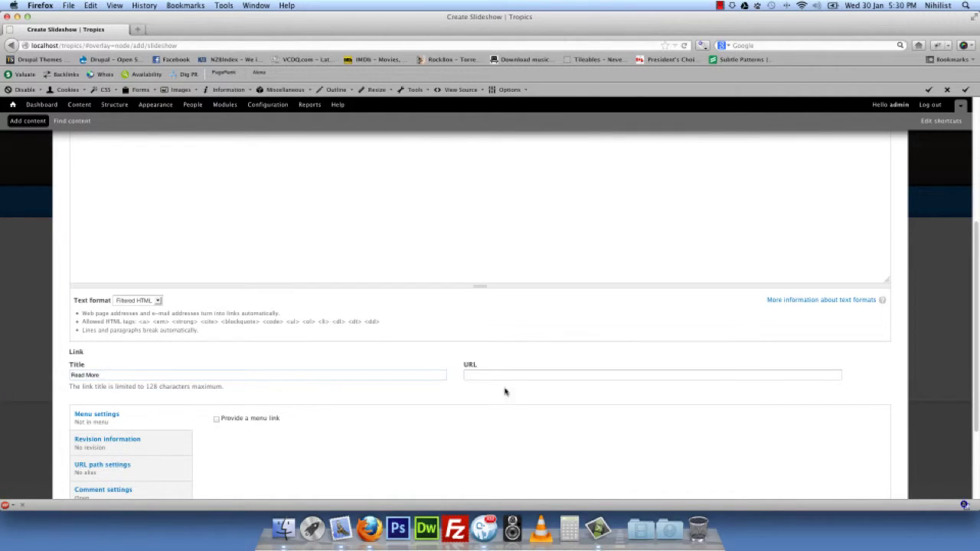
left_click(509, 375)
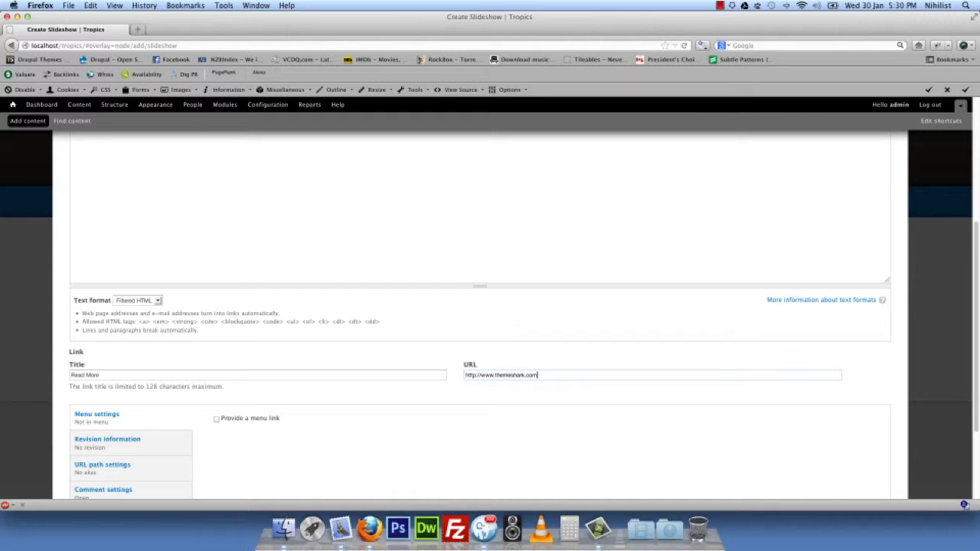
scroll(381, 323, "down", 3)
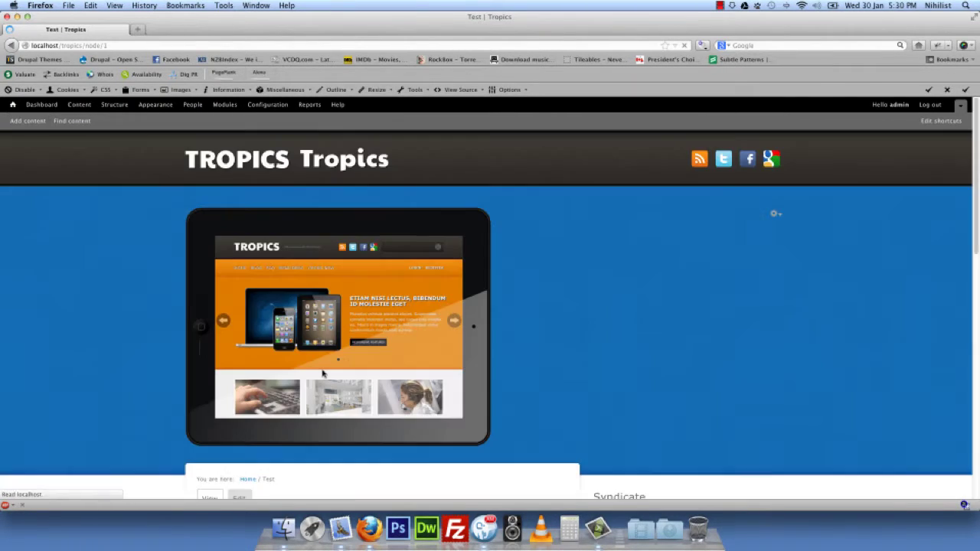
Start a second Slideshow content item titled "Test Two" with body text "test two" and upload mobile_example.png from the Desktop as its image
scroll(54, 267, "down", 3)
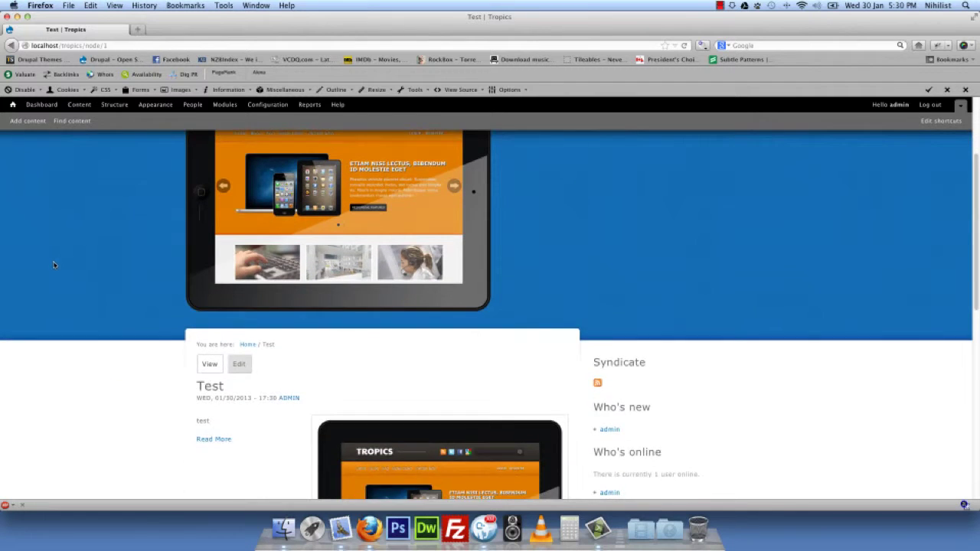
scroll(599, 400, "up", 1)
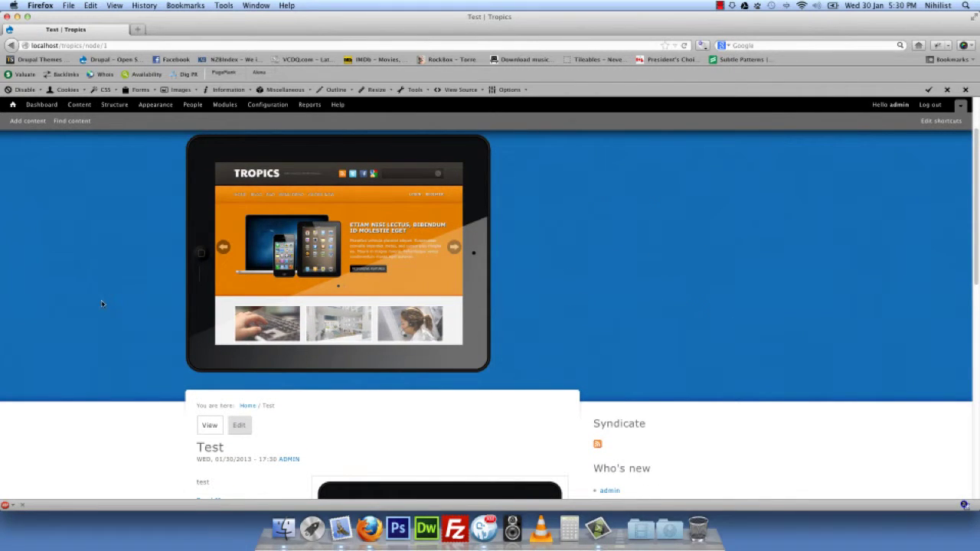
scroll(79, 300, "down", 3)
scroll(91, 299, "up", 4)
left_click(42, 121)
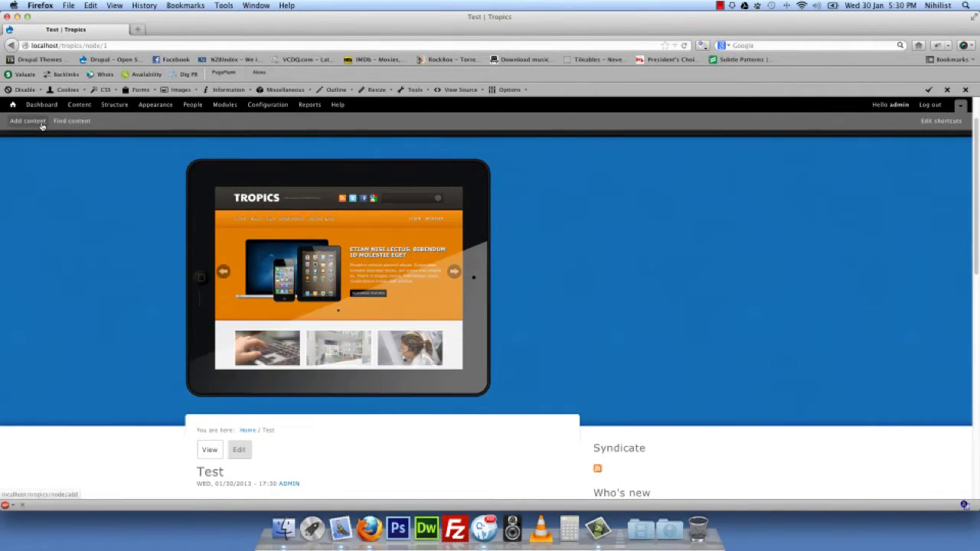
left_click(100, 292)
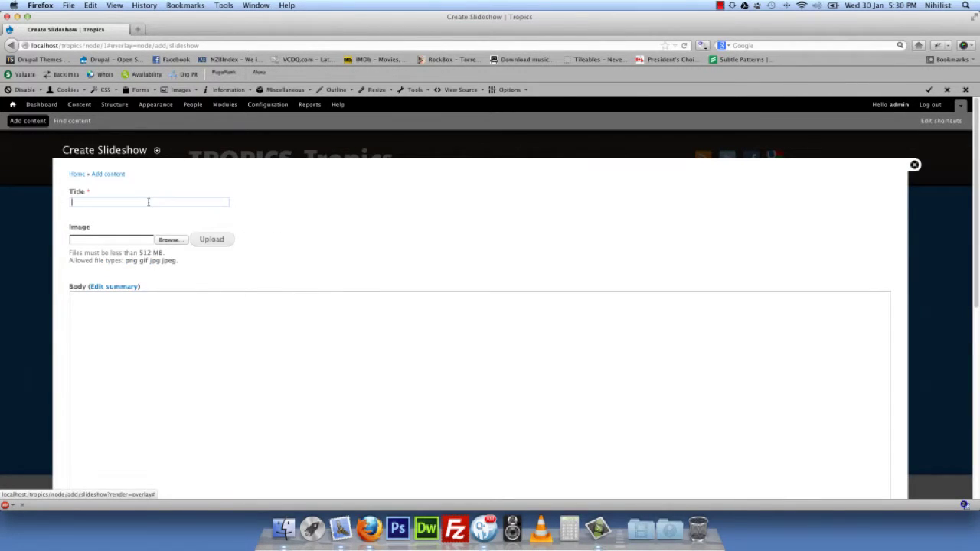
type("Test Two")
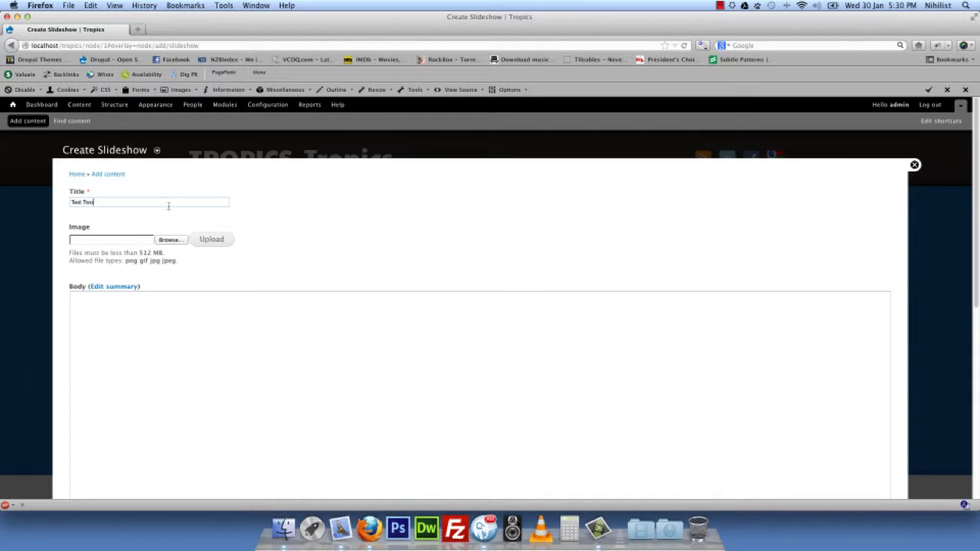
left_click(117, 306)
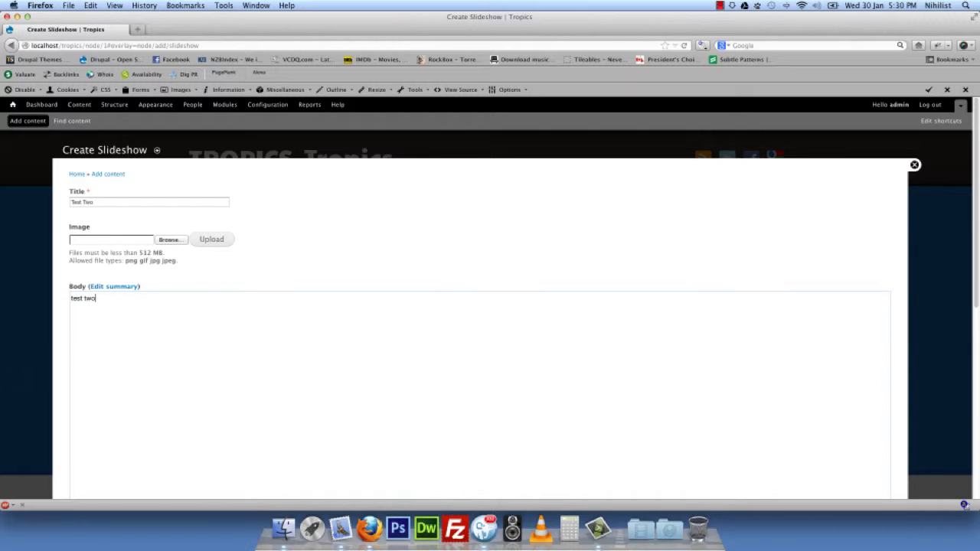
left_click(169, 240)
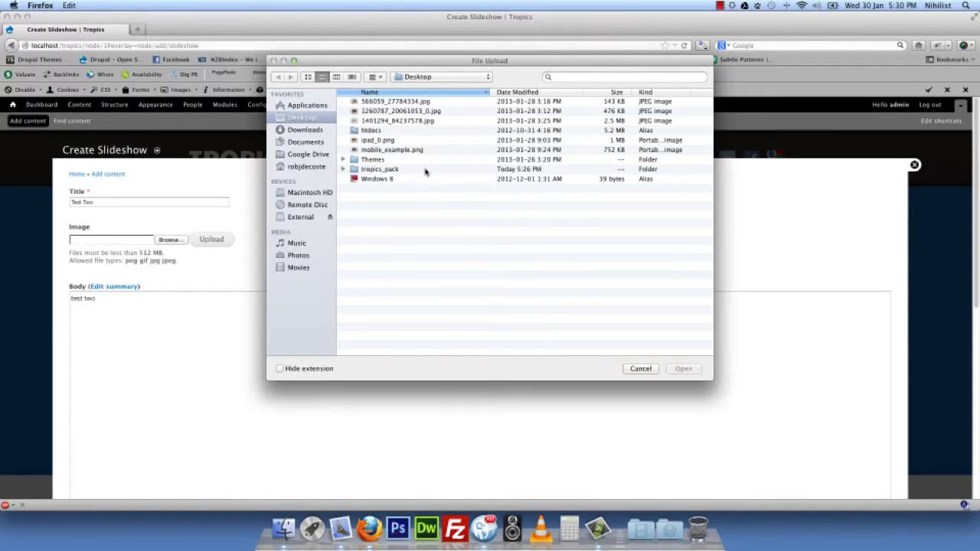
double_click(400, 150)
left_click(221, 244)
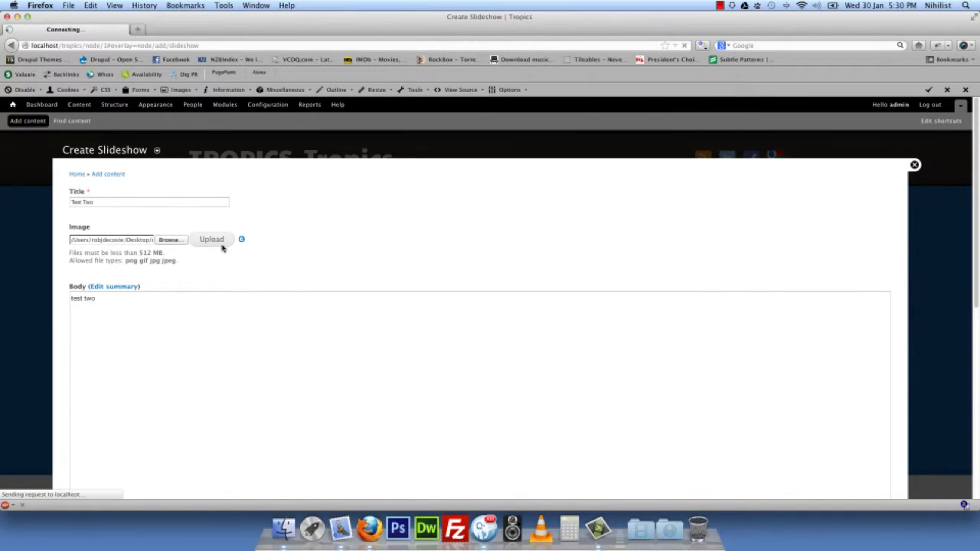
scroll(352, 339, "down", 5)
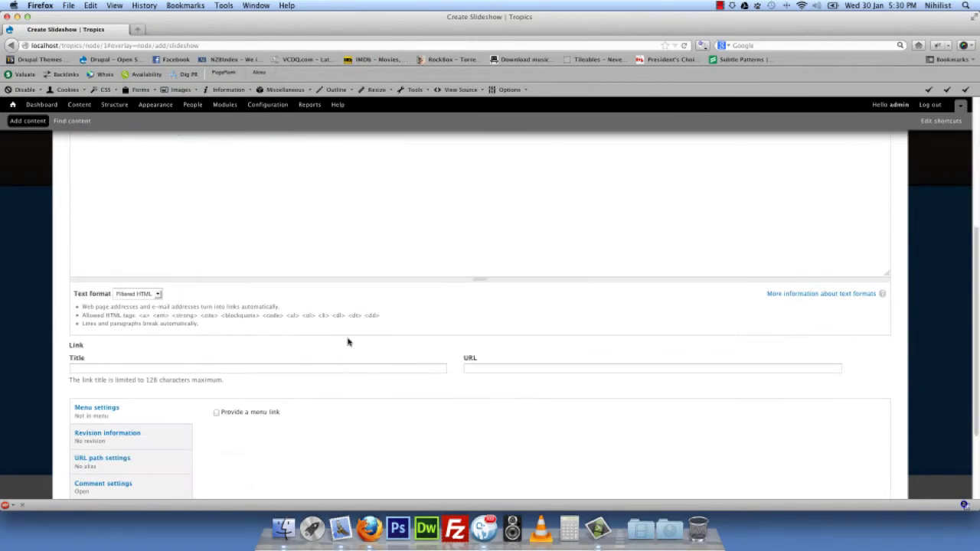
scroll(347, 342, "down", 3)
left_click(300, 255)
type("Read More")
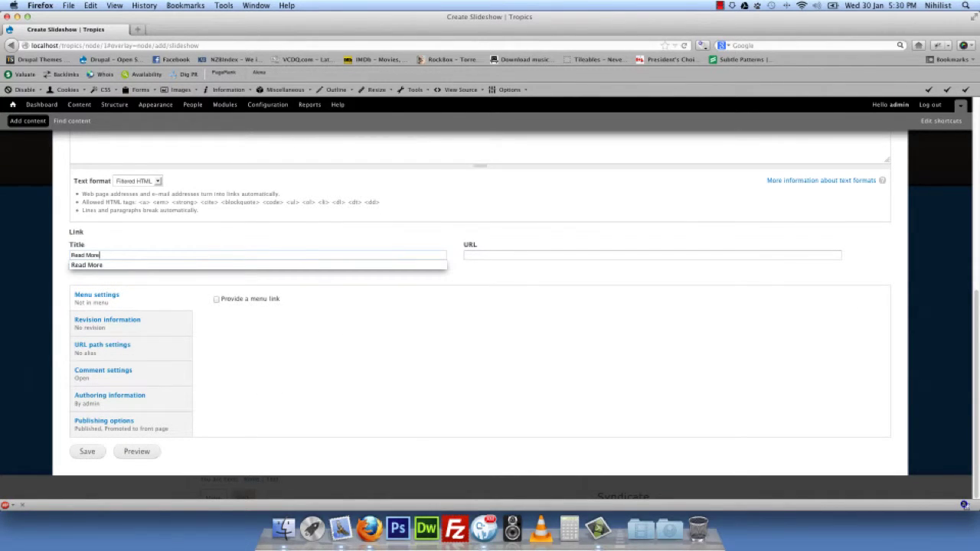
left_click(537, 254)
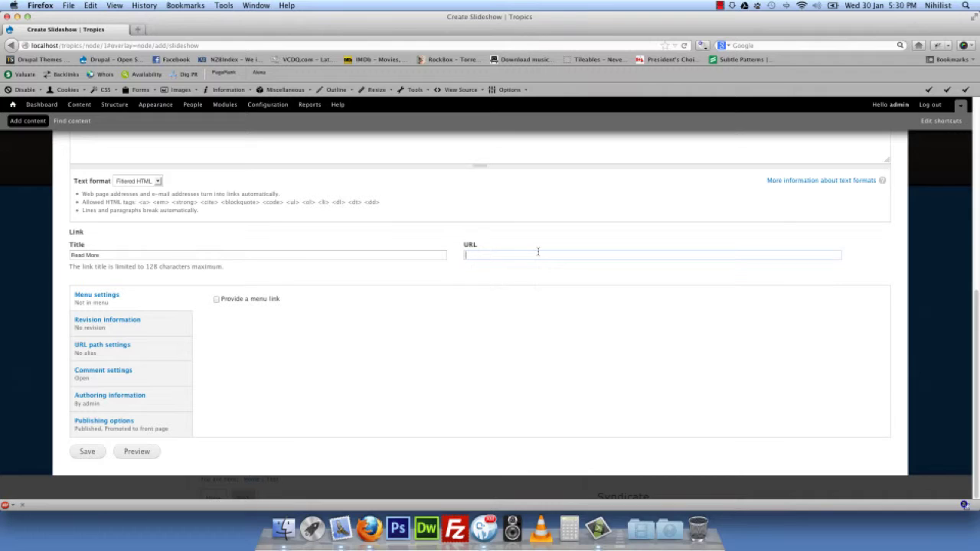
type("http:")
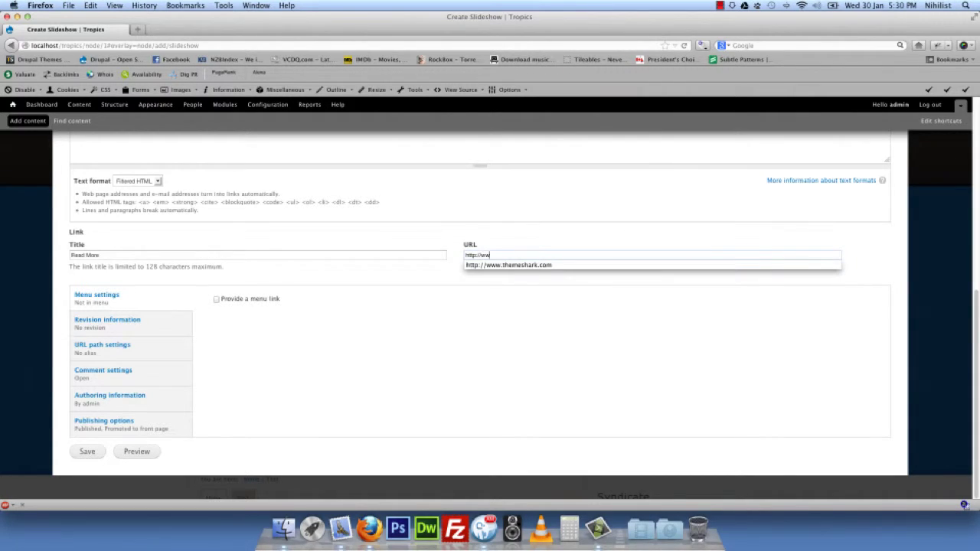
type("//ww")
key("Down")
key("Return")
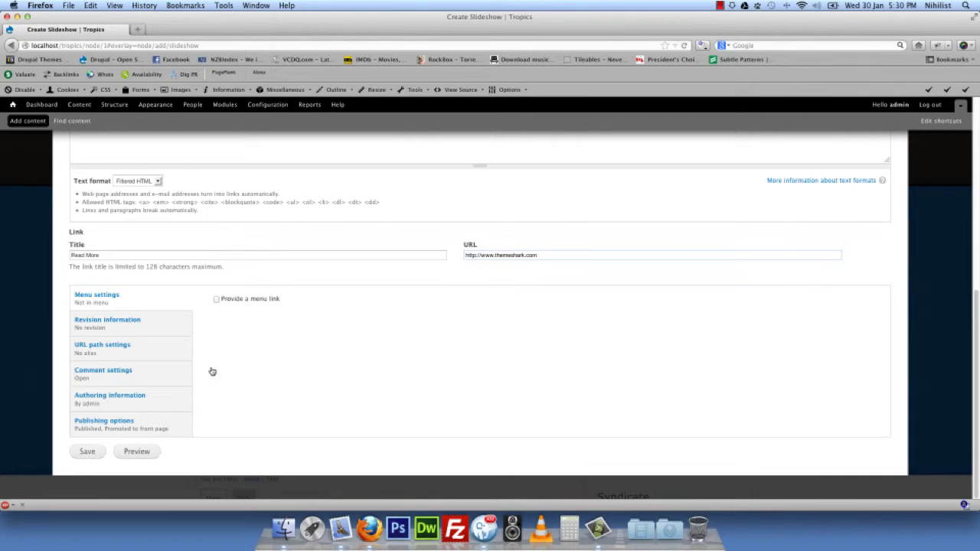
left_click(101, 451)
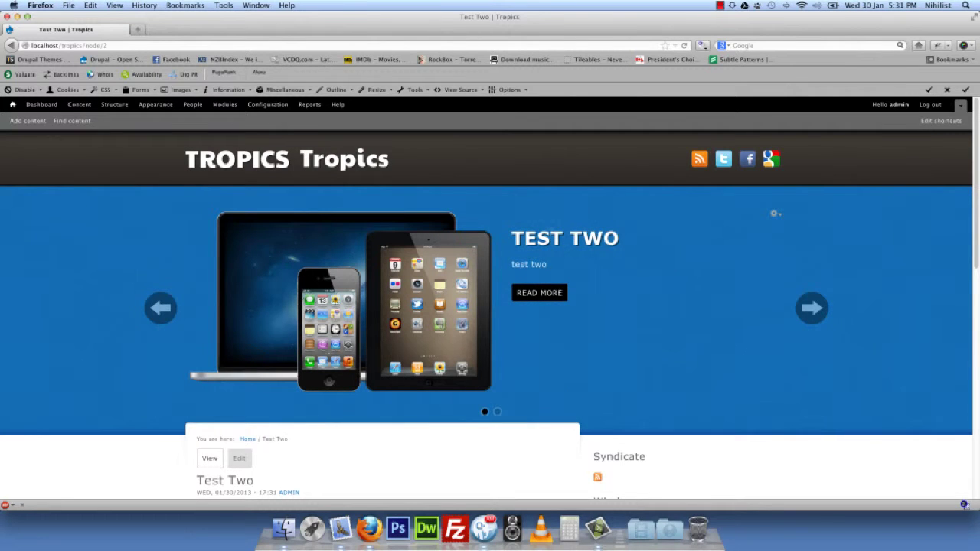
left_click(811, 308)
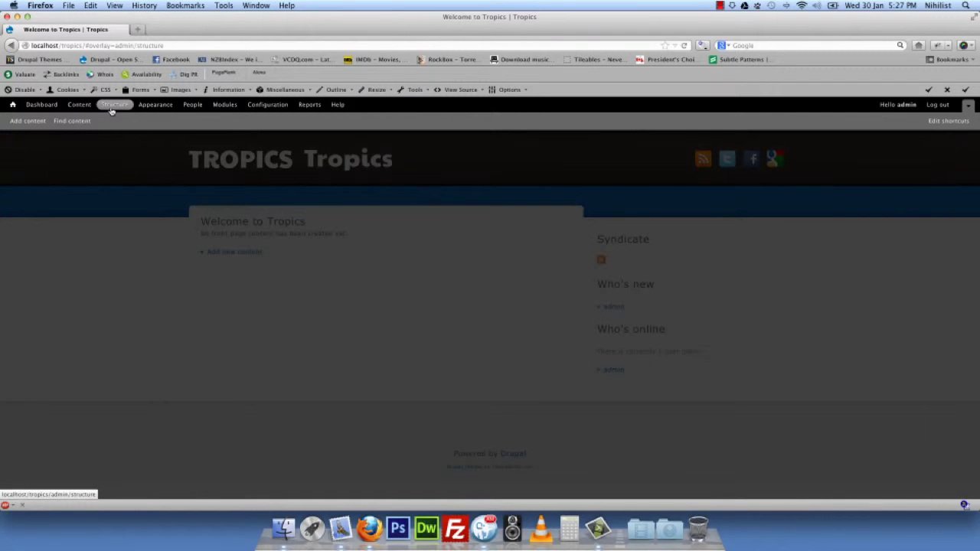
Add the term "Feature One" to the Feature Blocks Position taxonomy vocabulary
left_click(113, 104)
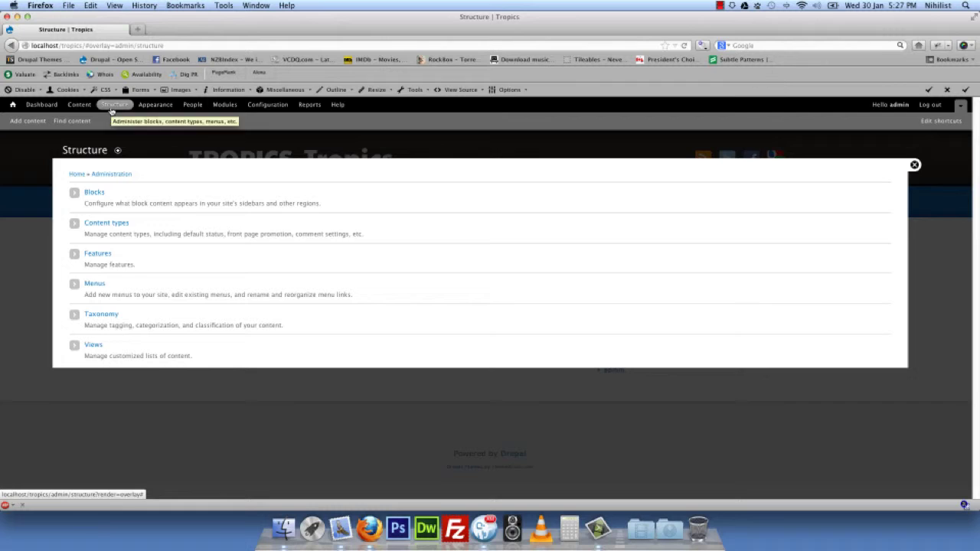
left_click(111, 314)
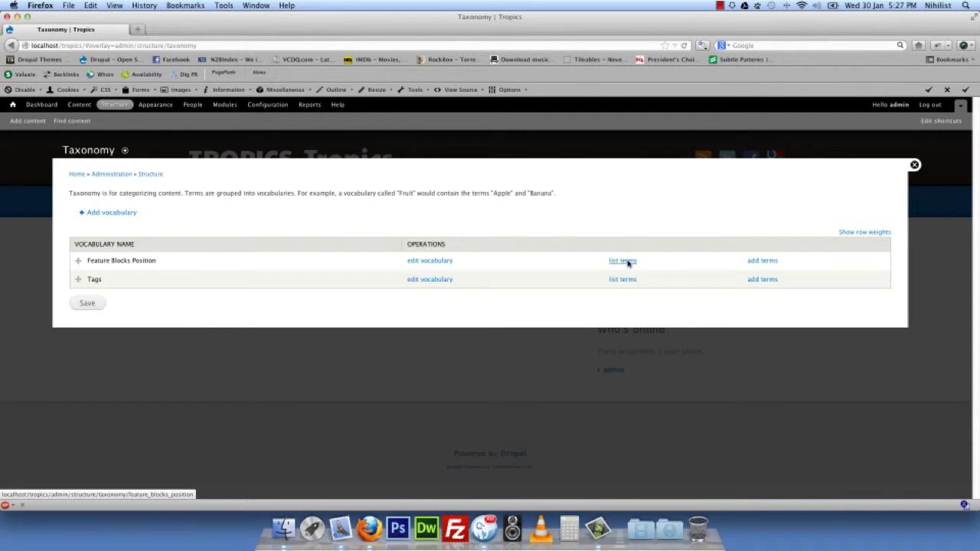
left_click(756, 264)
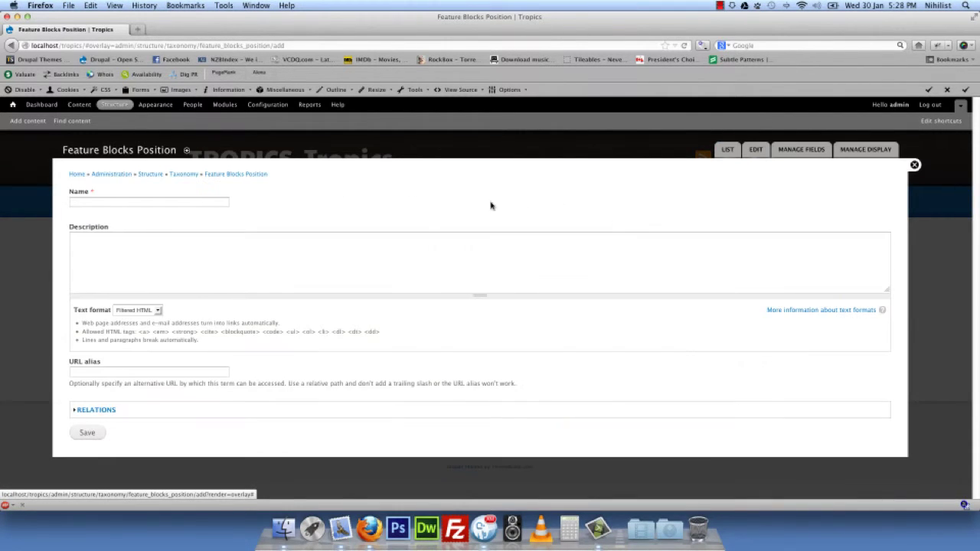
left_click(192, 204)
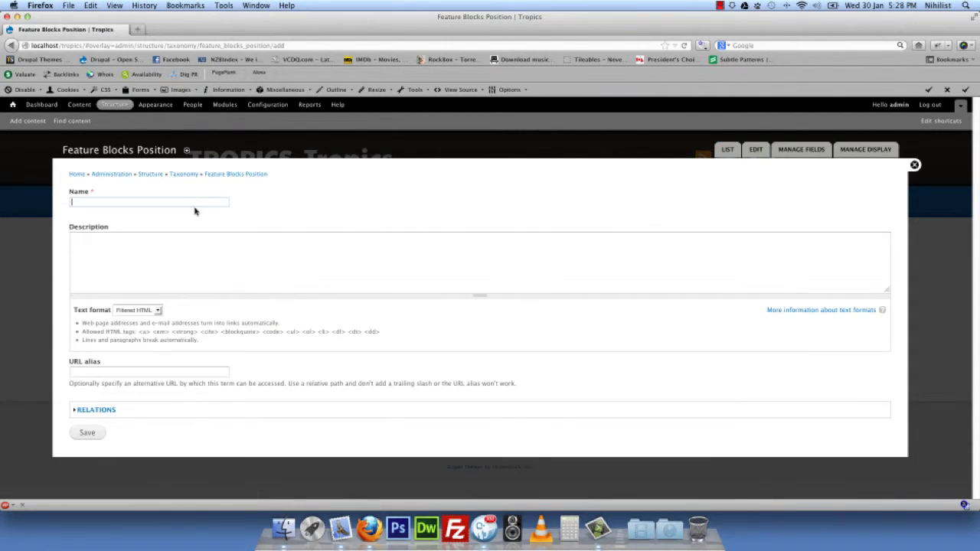
left_click(100, 433)
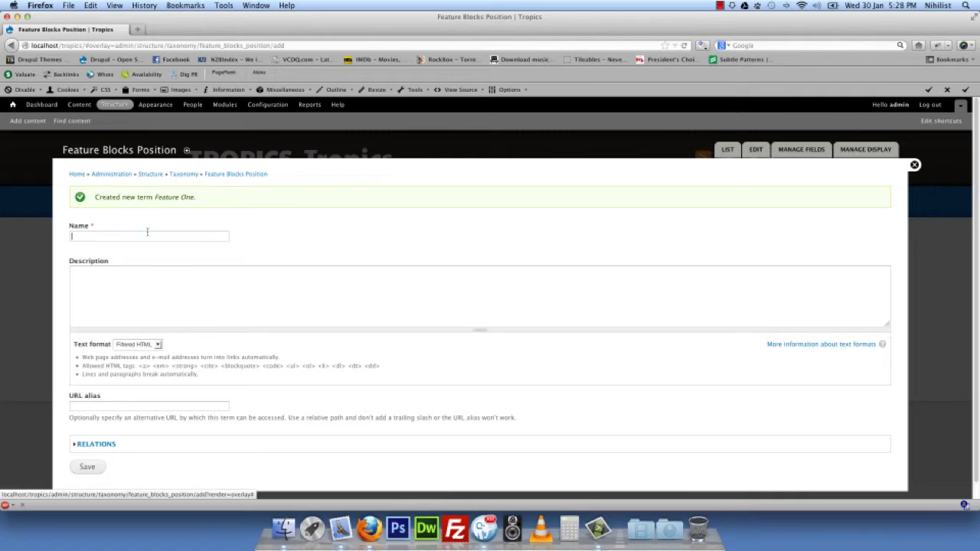
Add the terms "Feature Two" and "Feature Three" to the same vocabulary, then close the overlay
type("Feature Te")
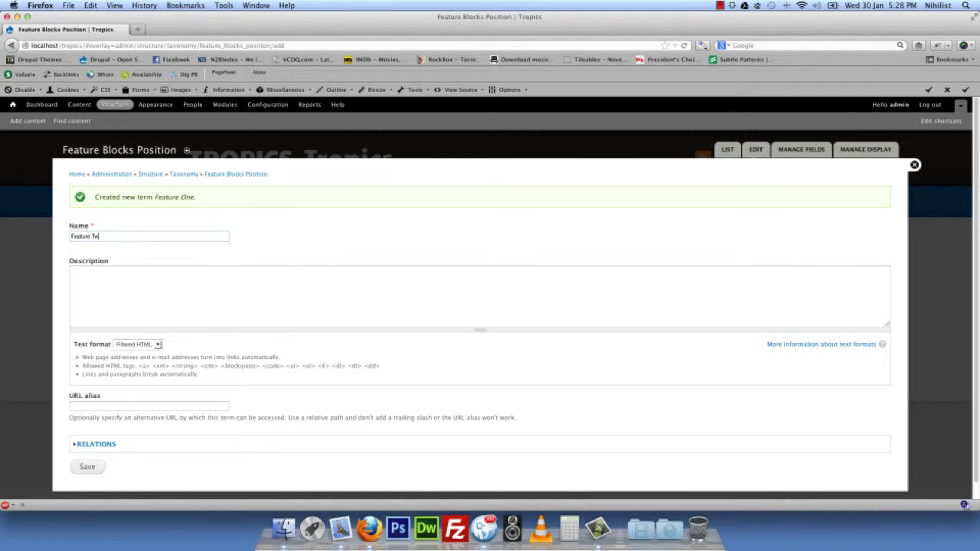
type("wo")
left_click(88, 467)
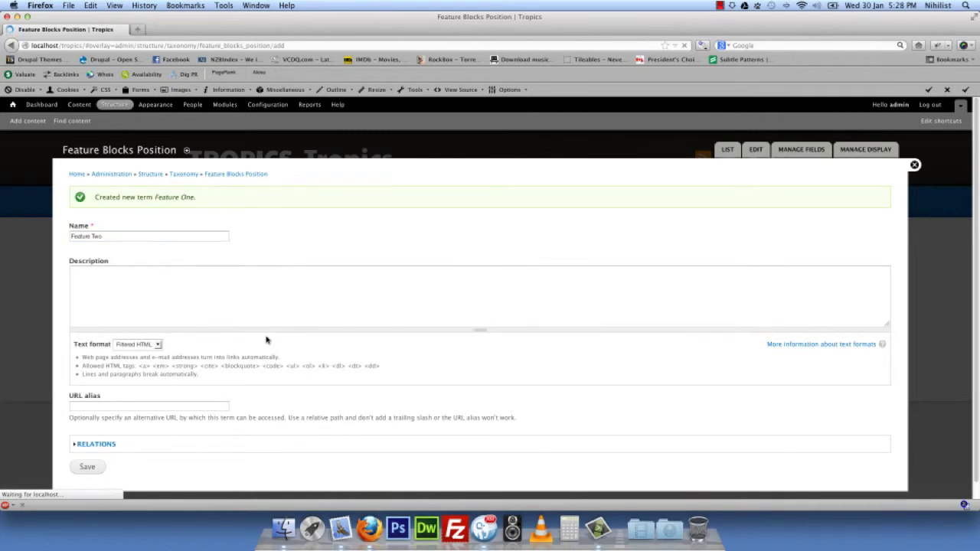
type("Feat")
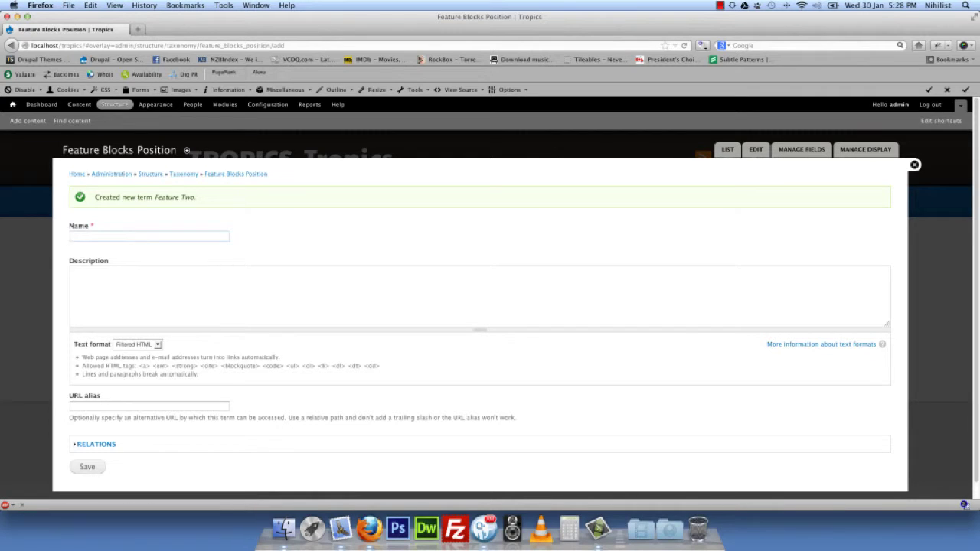
type("ure Three")
left_click(96, 466)
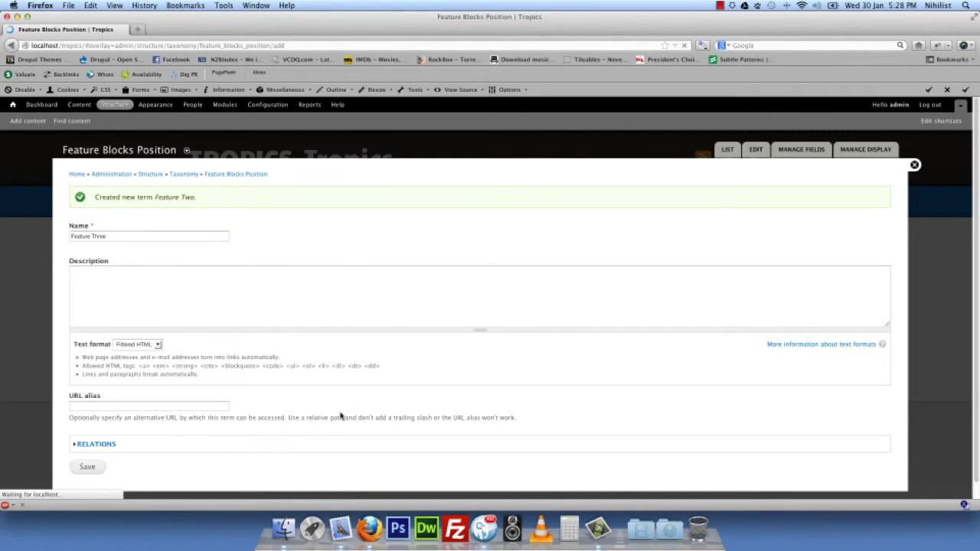
left_click(914, 166)
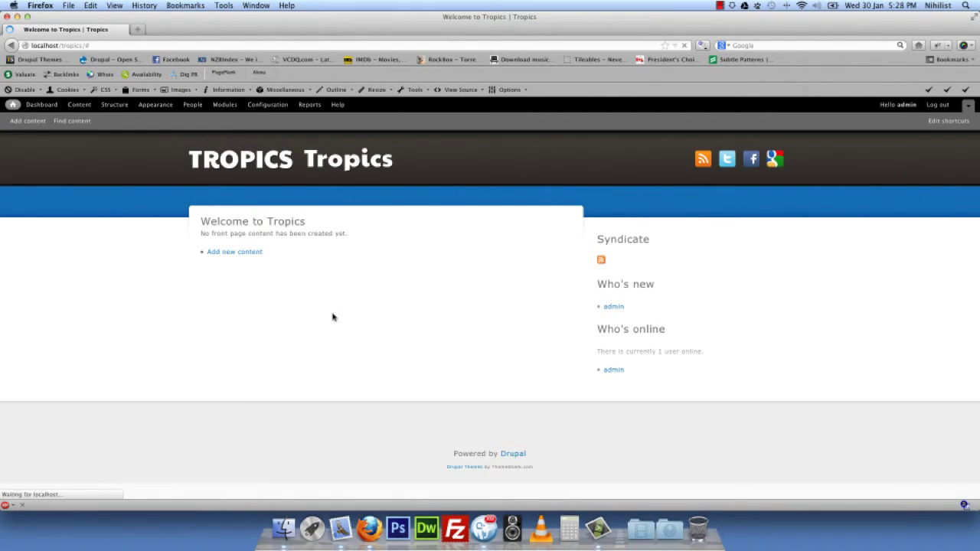
Edit the Featured Blocks view and set Featured Block One's "Has taxonomy term" filter to Feature One for this display
left_click(114, 104)
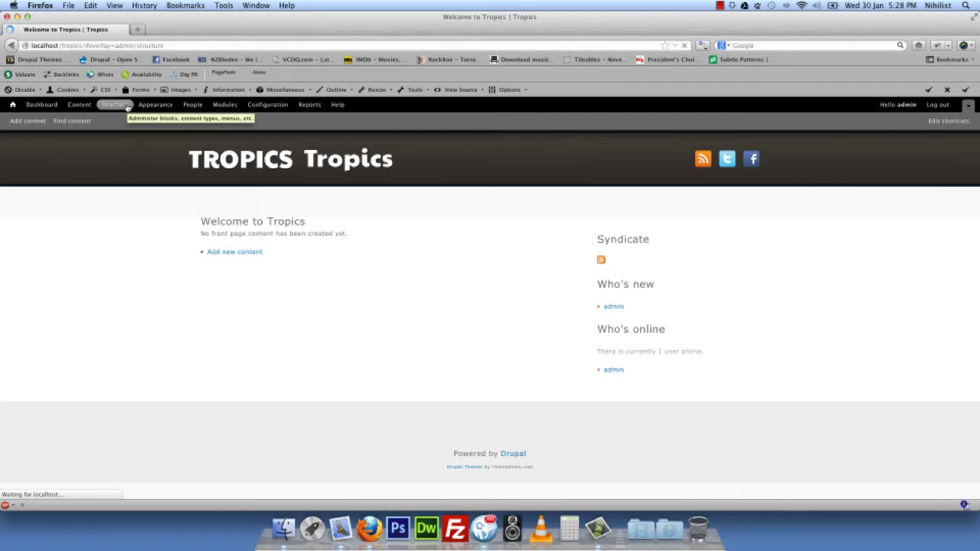
left_click(93, 346)
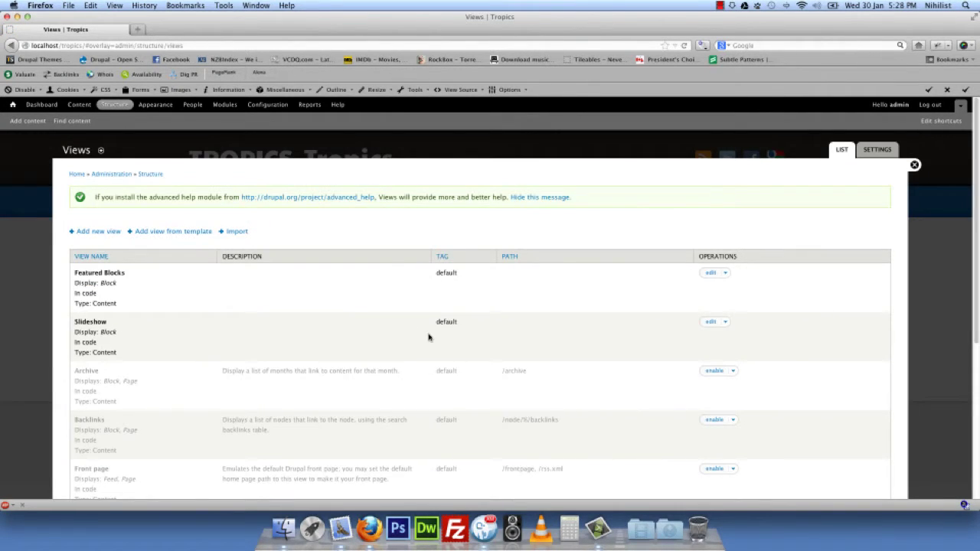
left_click(710, 273)
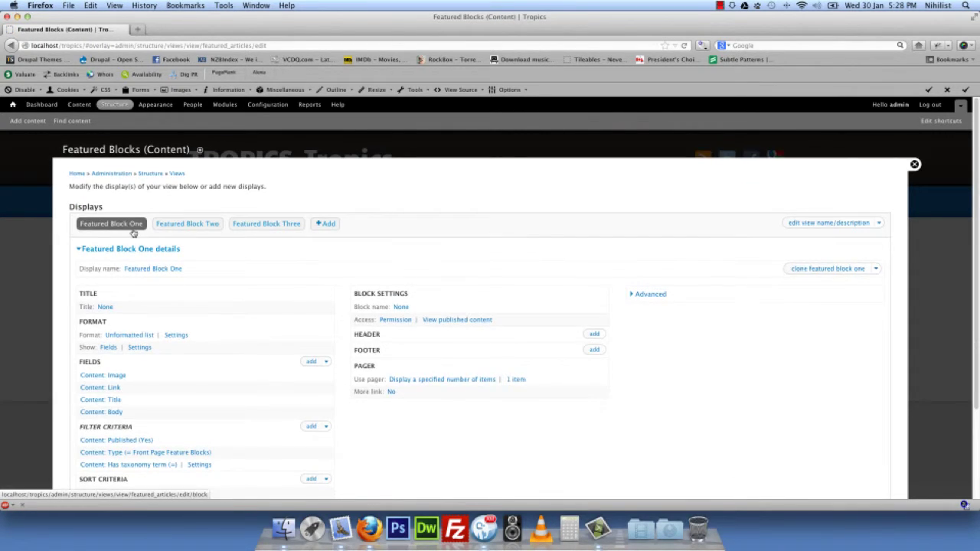
scroll(247, 339, "down", 3)
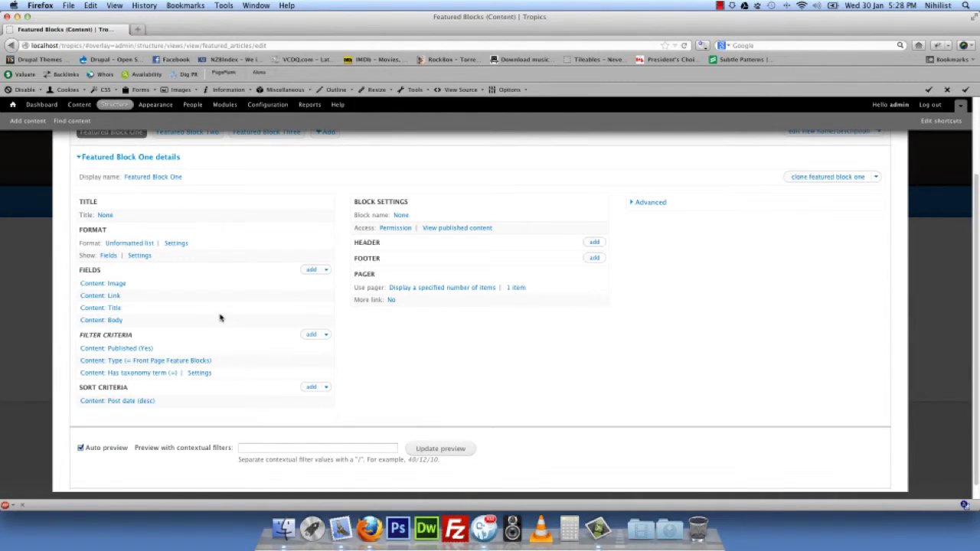
left_click(162, 374)
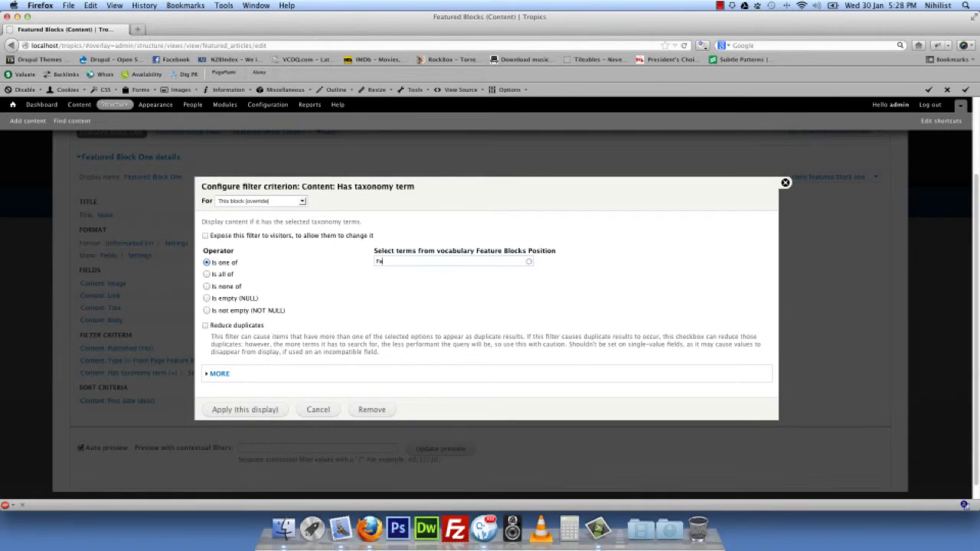
type("Fe")
left_click(388, 270)
left_click(243, 409)
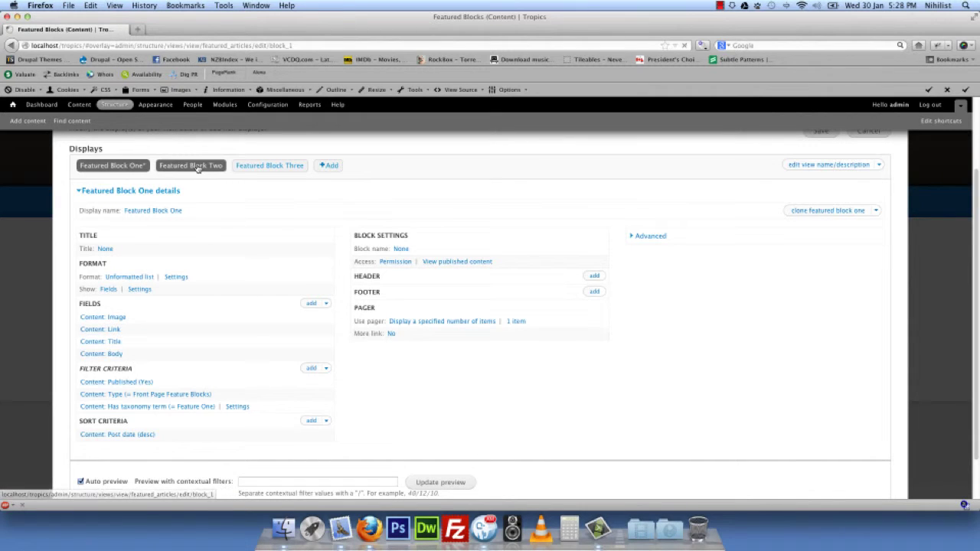
Set Featured Block Two's "Has taxonomy term" filter to Feature Two for this display
scroll(159, 374, "down", 5)
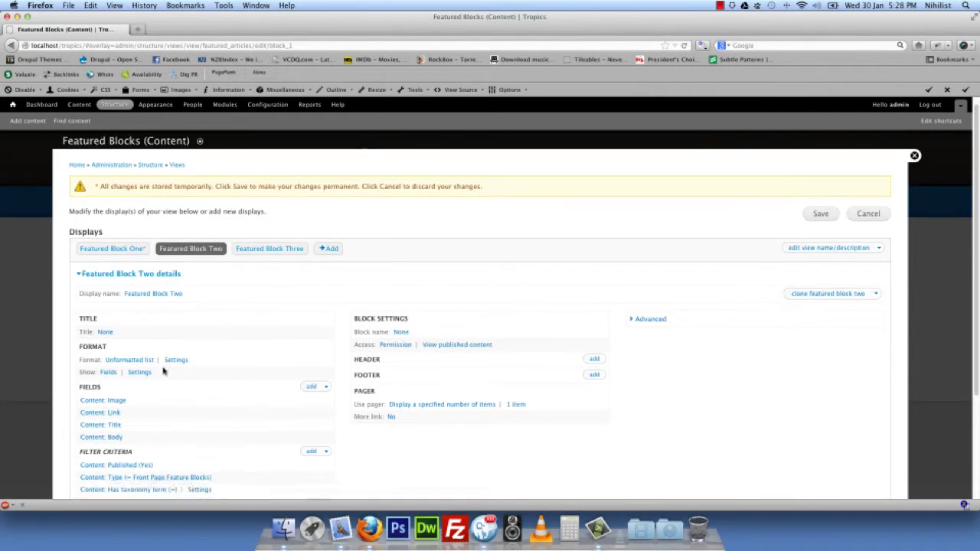
left_click(142, 365)
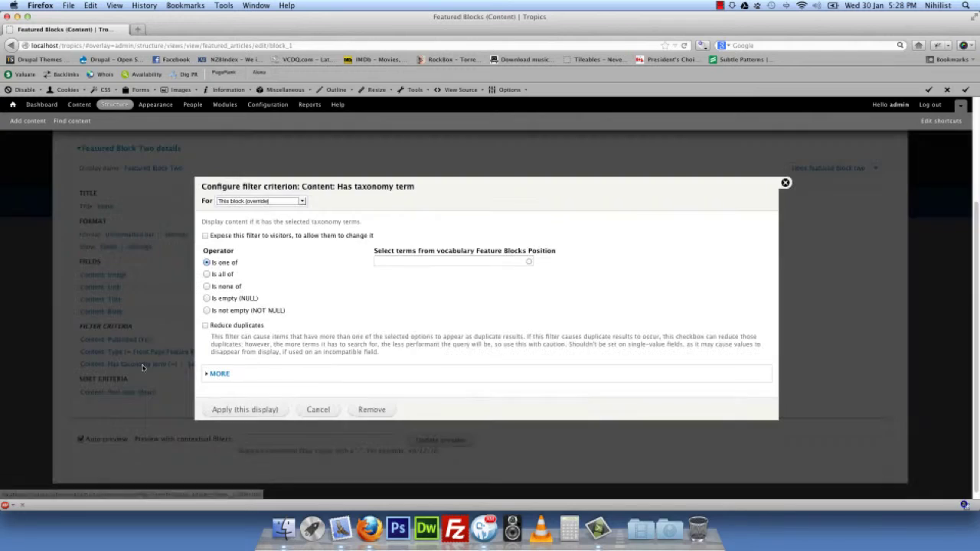
left_click(383, 259)
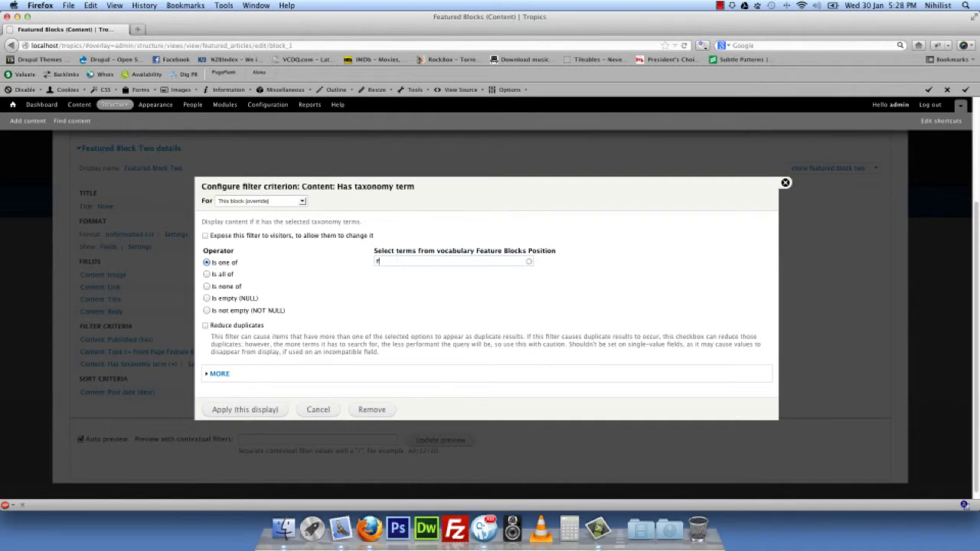
type("Fe")
key("Down")
key("Down")
key("Down")
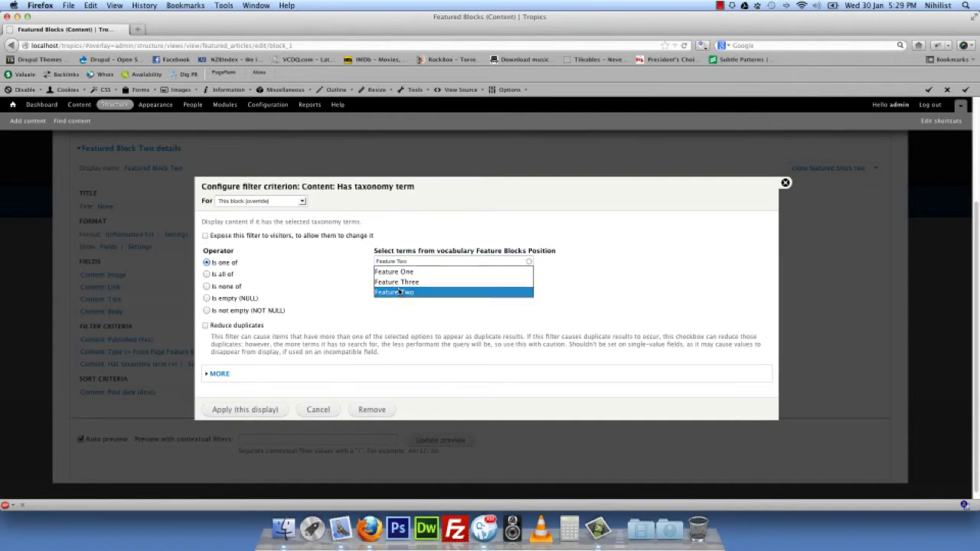
key("Return")
left_click(247, 407)
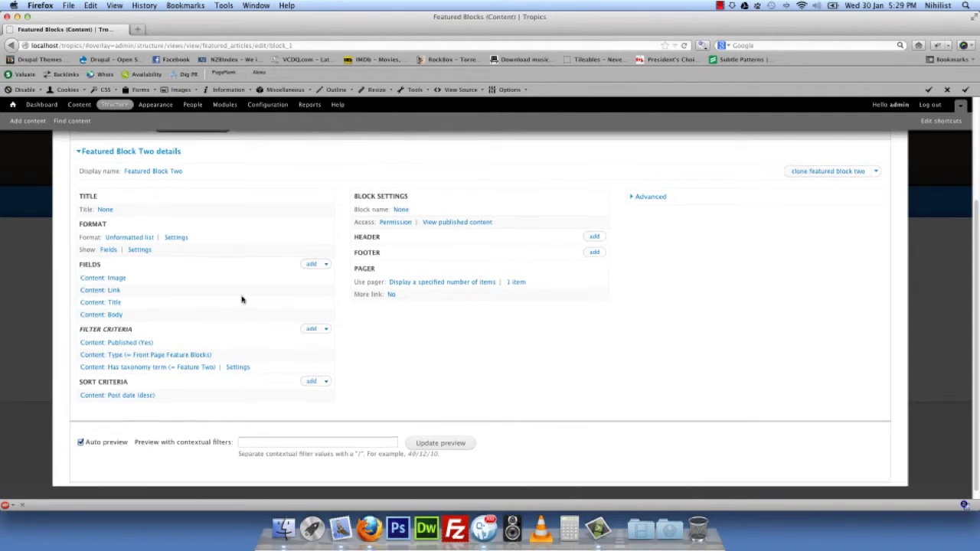
Set Featured Block Three's "Has taxonomy term" filter to Feature Three, save the Featured Blocks view and leave it
scroll(244, 300, "up", 2)
left_click(273, 186)
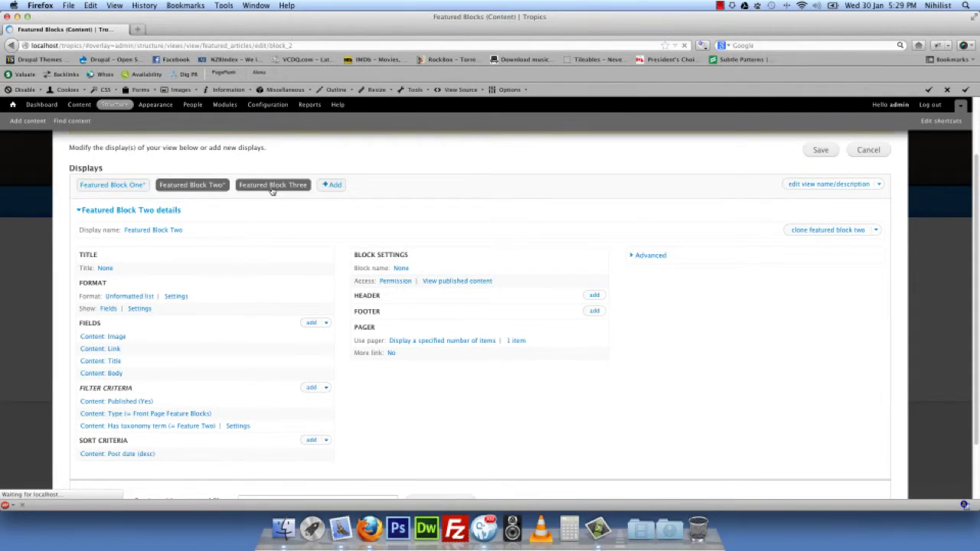
scroll(197, 282, "down", 3)
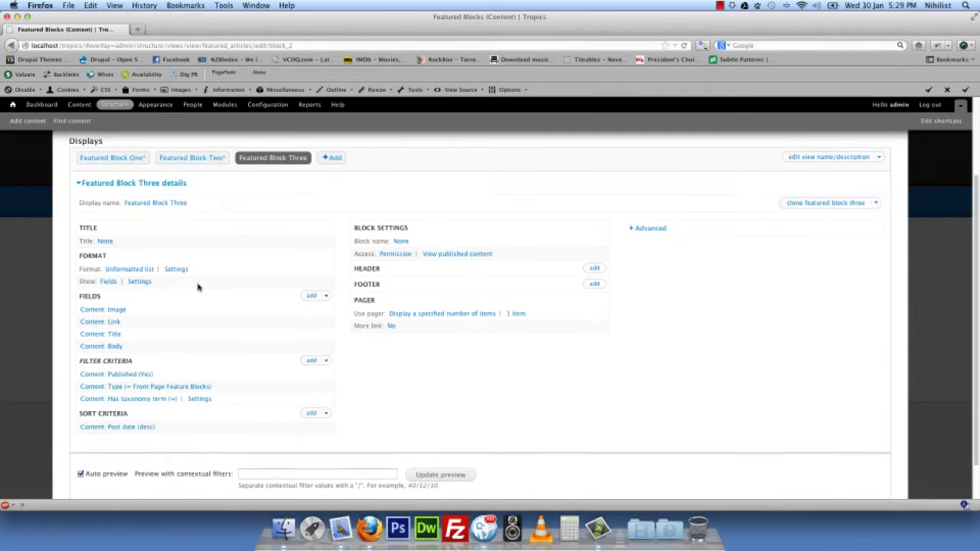
left_click(165, 399)
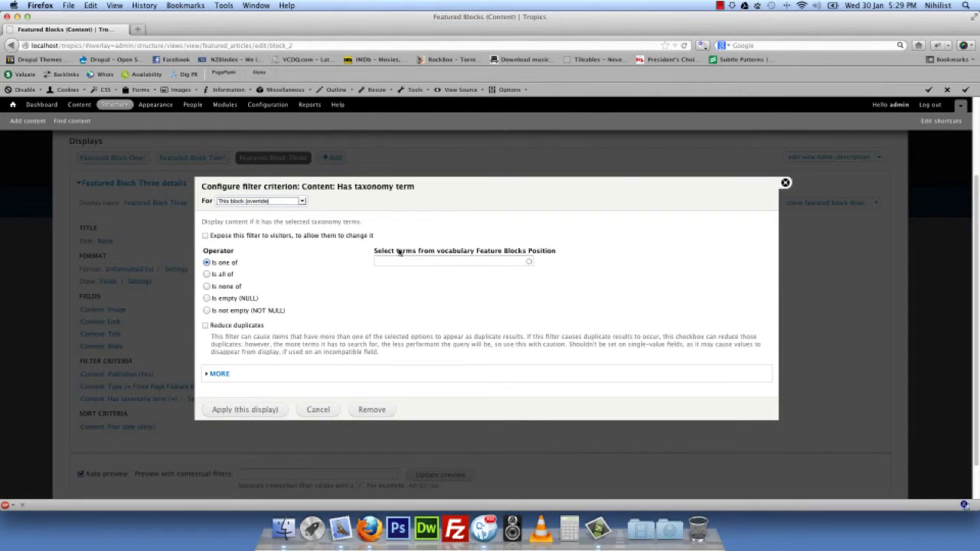
left_click(394, 261)
type("Fe")
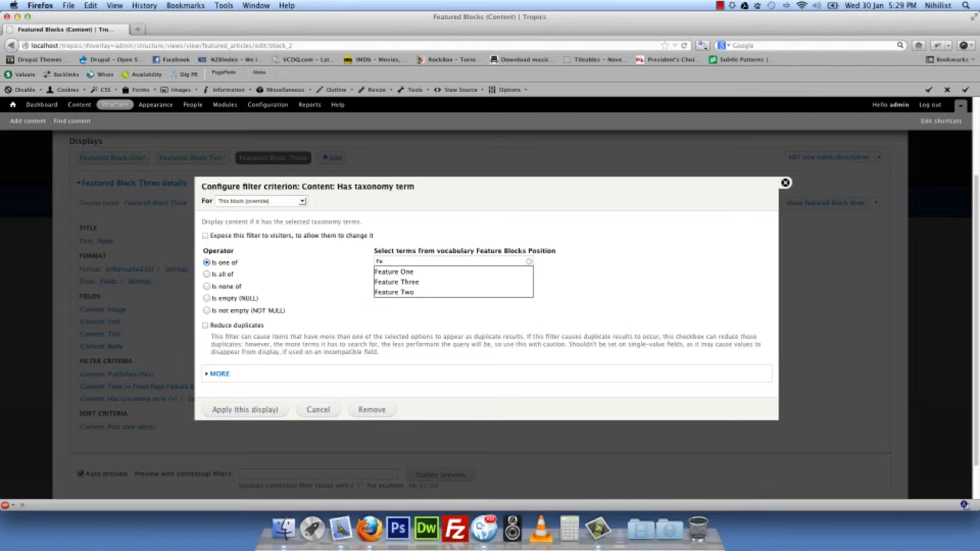
left_click(405, 282)
left_click(258, 409)
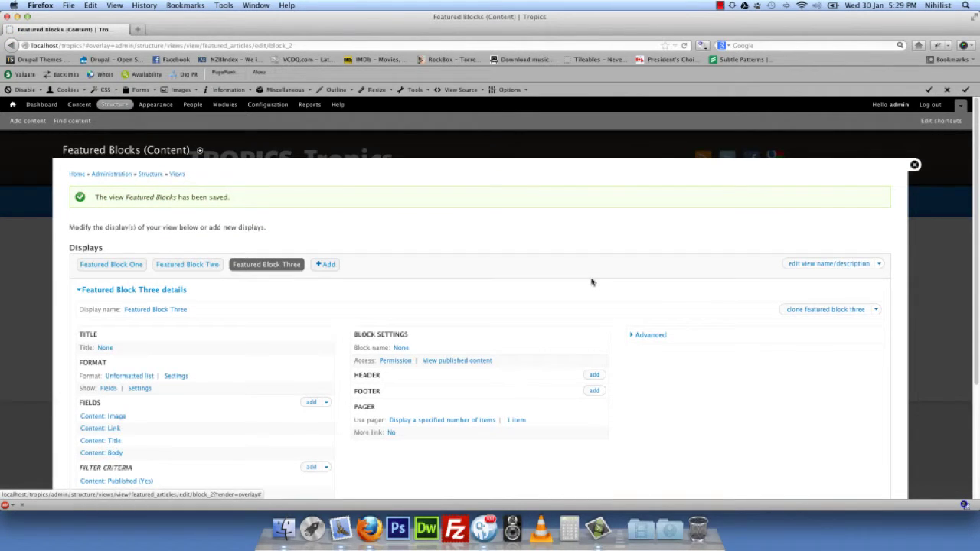
left_click(914, 166)
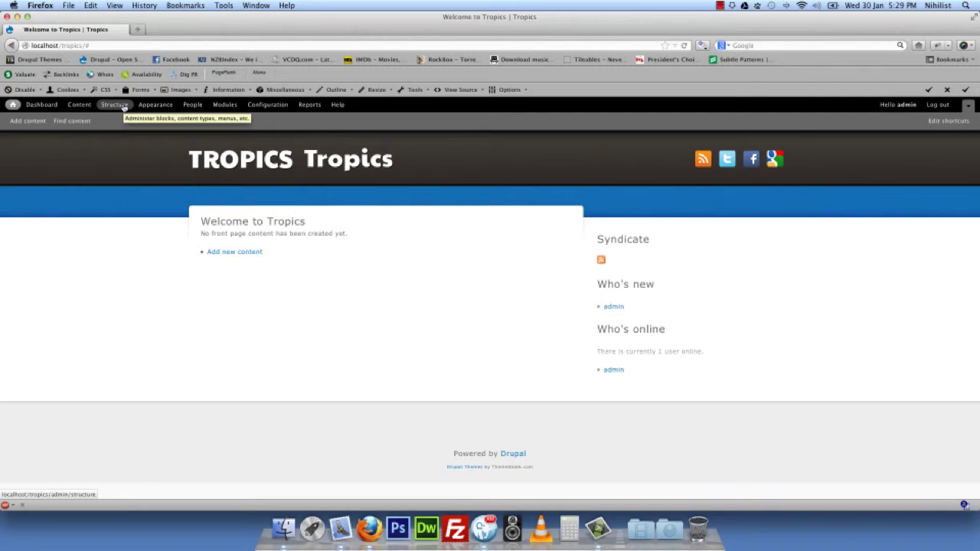
In the Tropics block layout, assign Featured Block One to the Preface First region and Featured Block Two to Preface Second
left_click(115, 104)
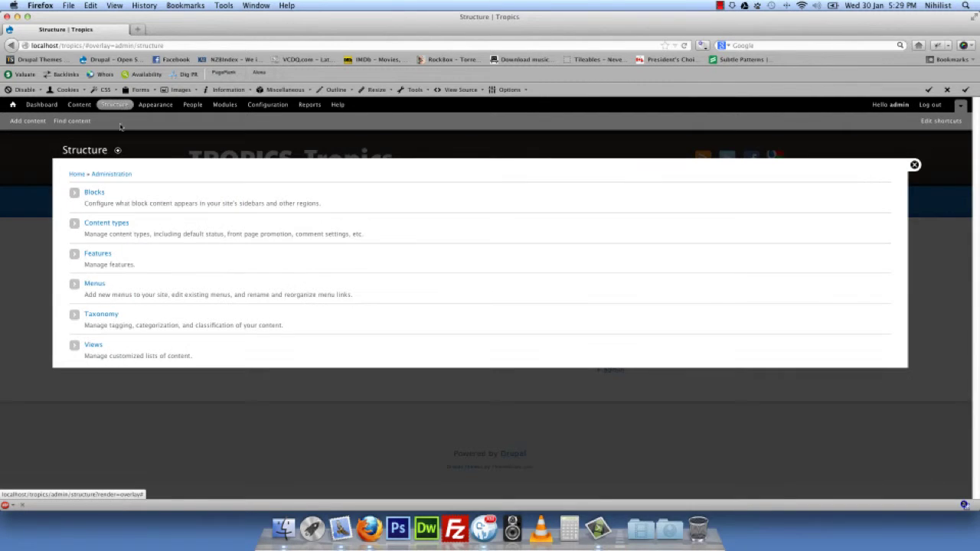
left_click(93, 192)
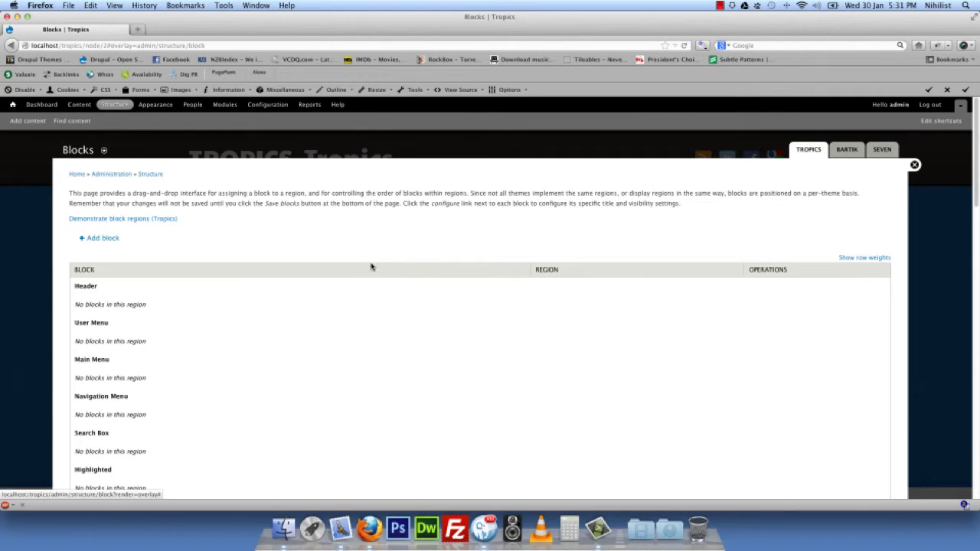
scroll(371, 267, "down", 15)
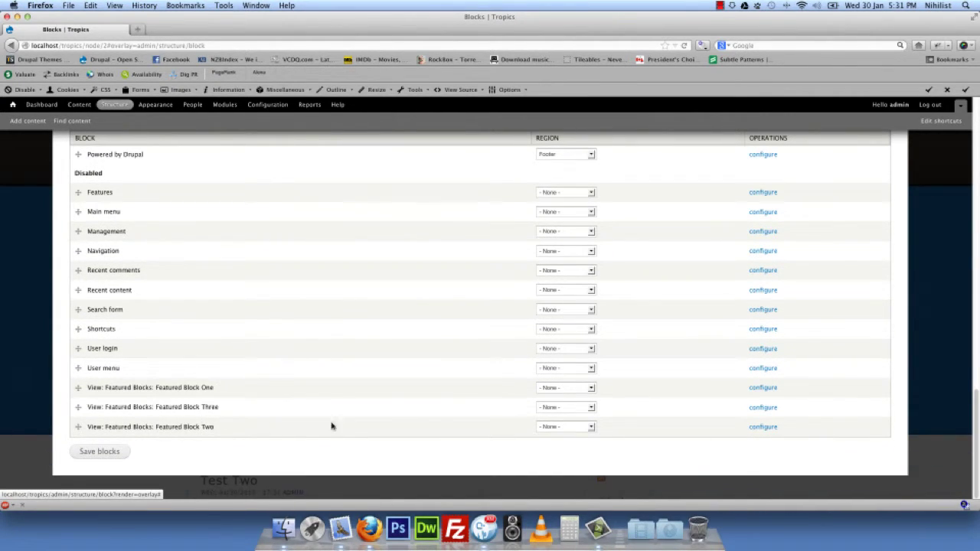
left_click(562, 388)
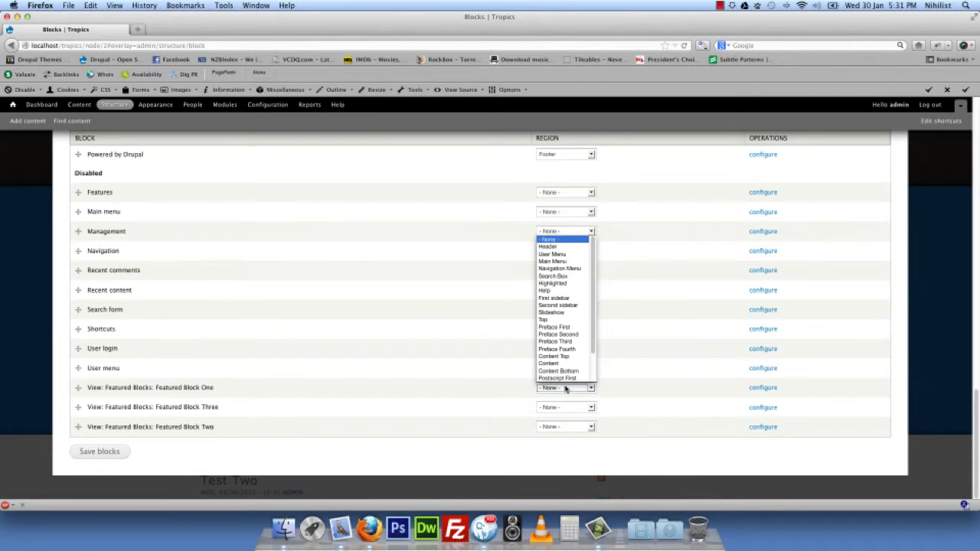
left_click(572, 329)
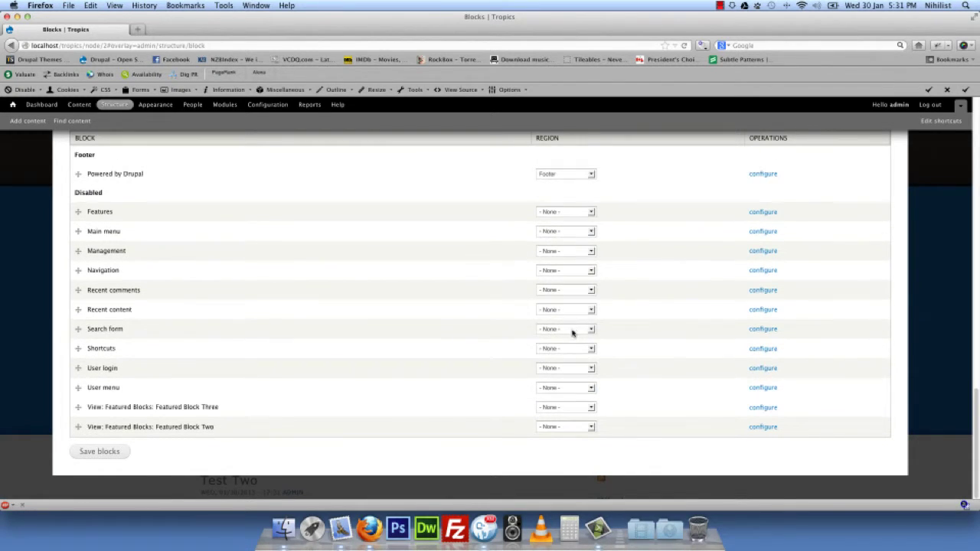
left_click(562, 426)
left_click(574, 377)
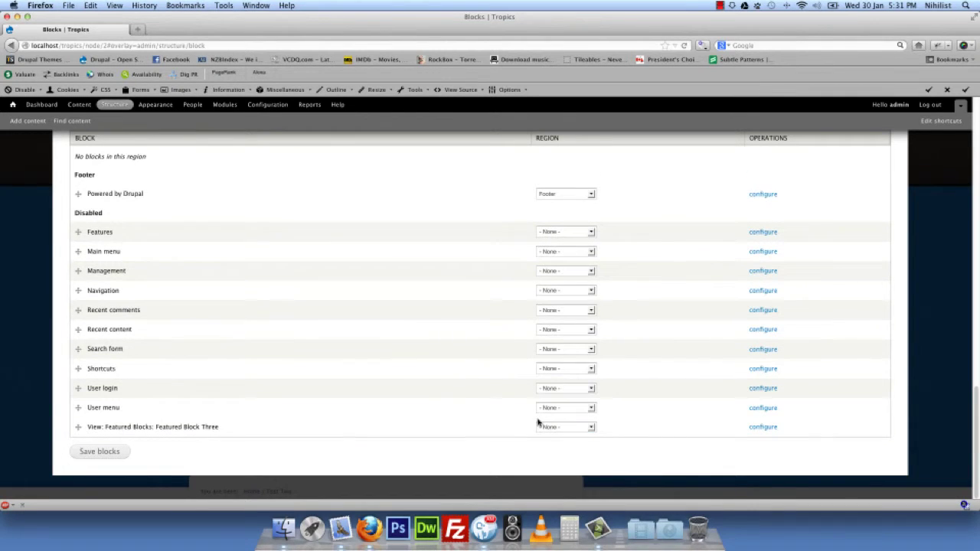
Assign Featured Block Three to the Preface Third region, save the block layout and close the overlay
left_click(565, 426)
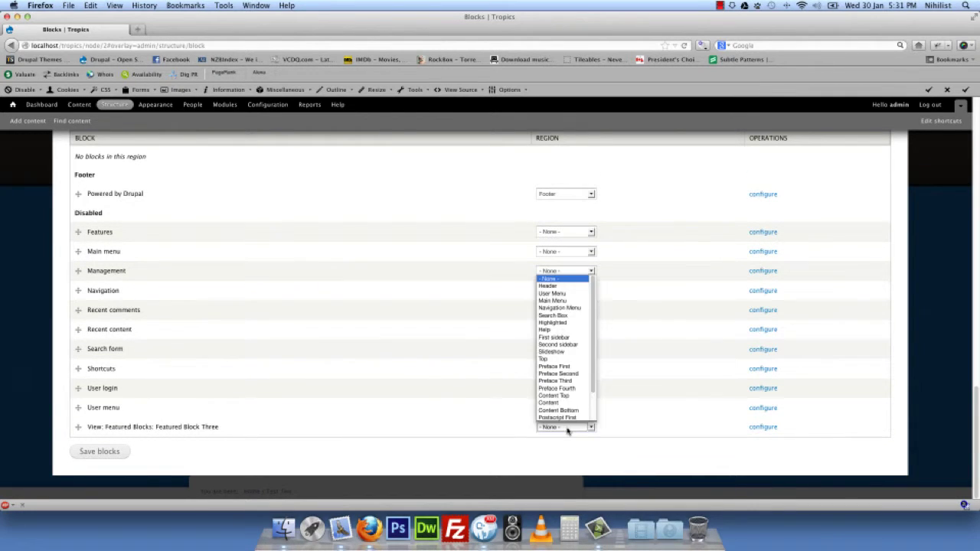
left_click(570, 378)
left_click(127, 455)
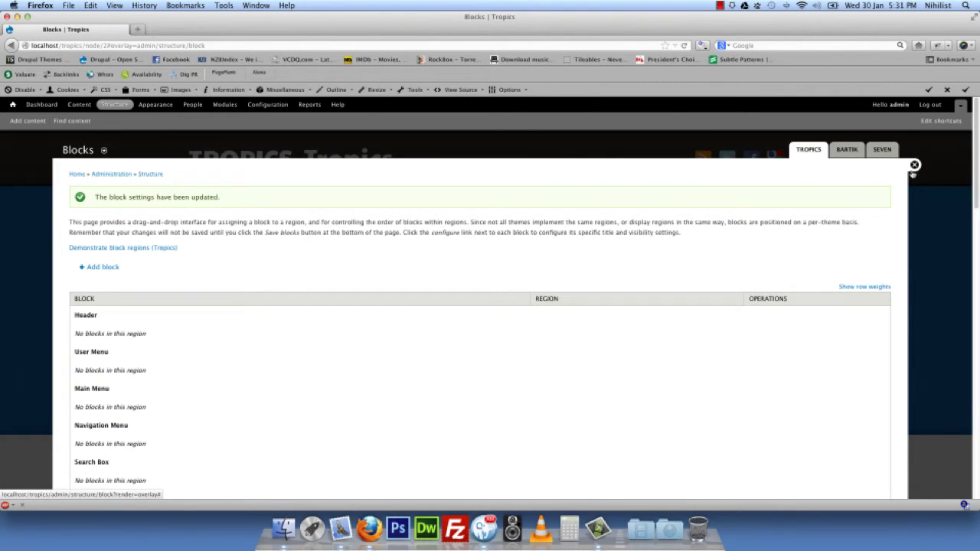
left_click(913, 166)
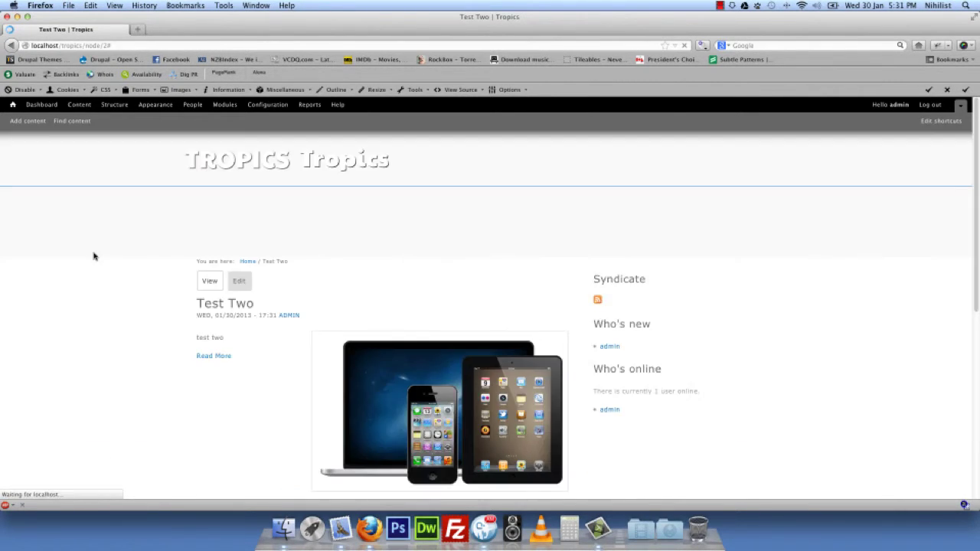
Open the site's front page and examine the slideshow and the area below it
left_click(218, 168)
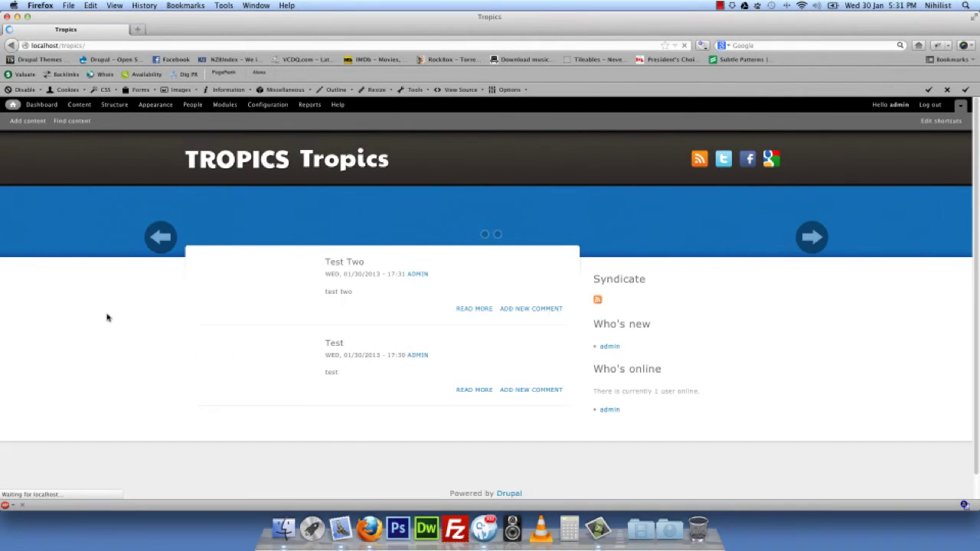
scroll(115, 316, "down", 2)
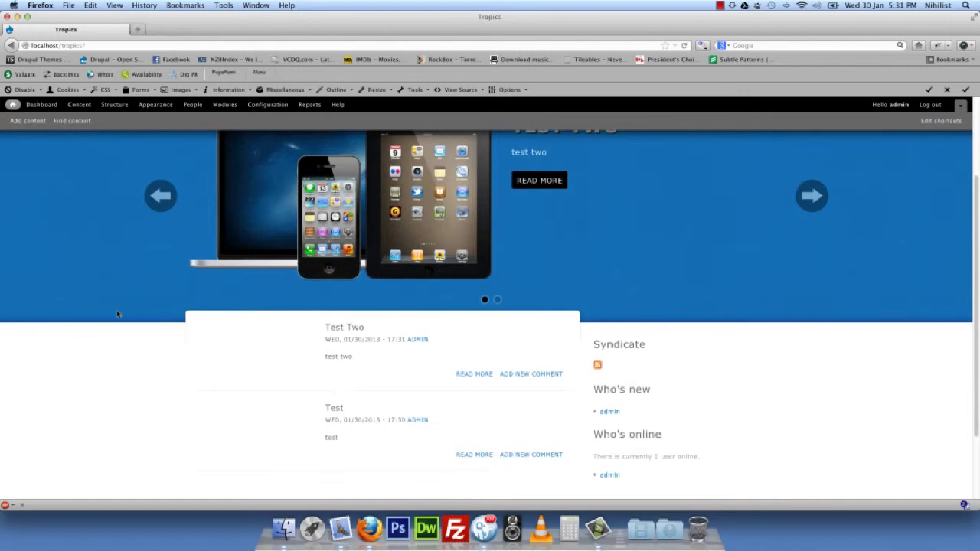
scroll(118, 315, "down", 1)
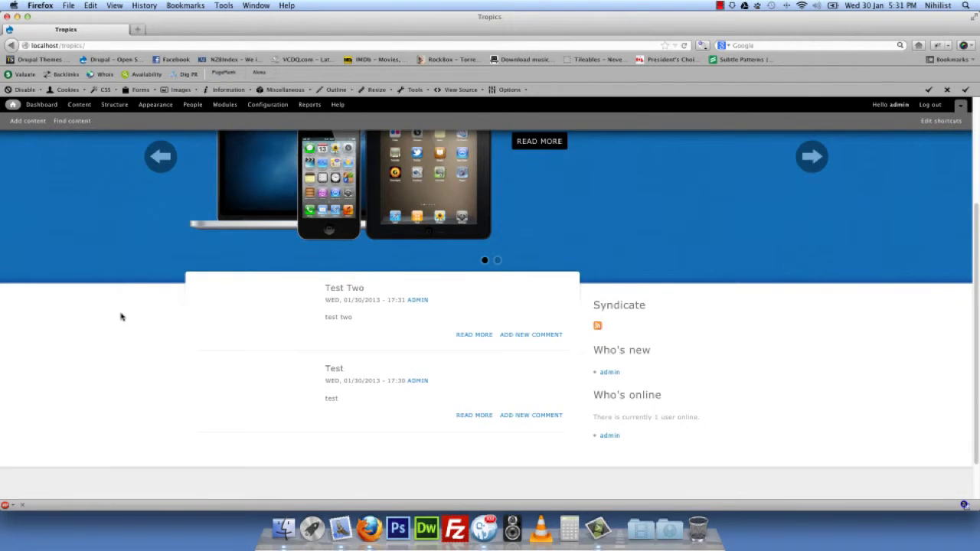
scroll(121, 316, "up", 3)
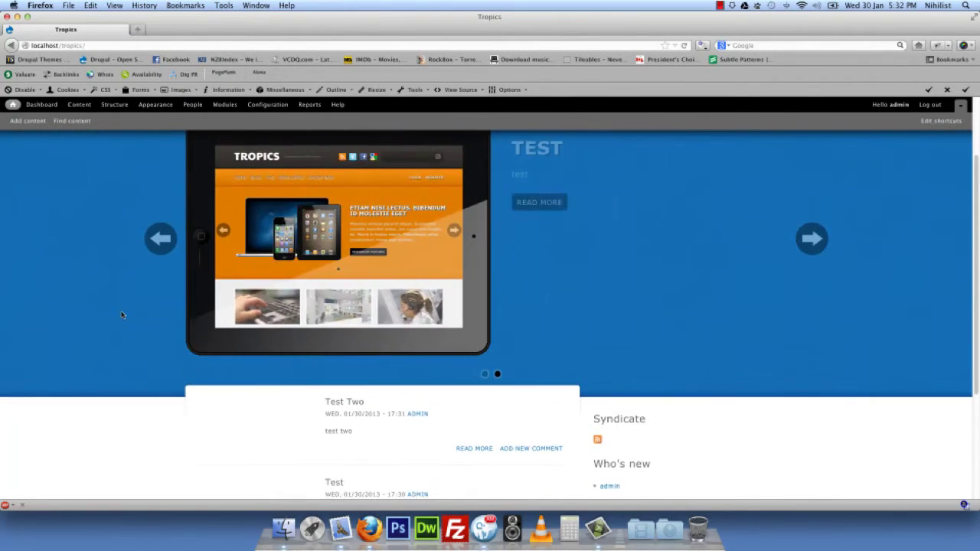
scroll(120, 314, "up", 2)
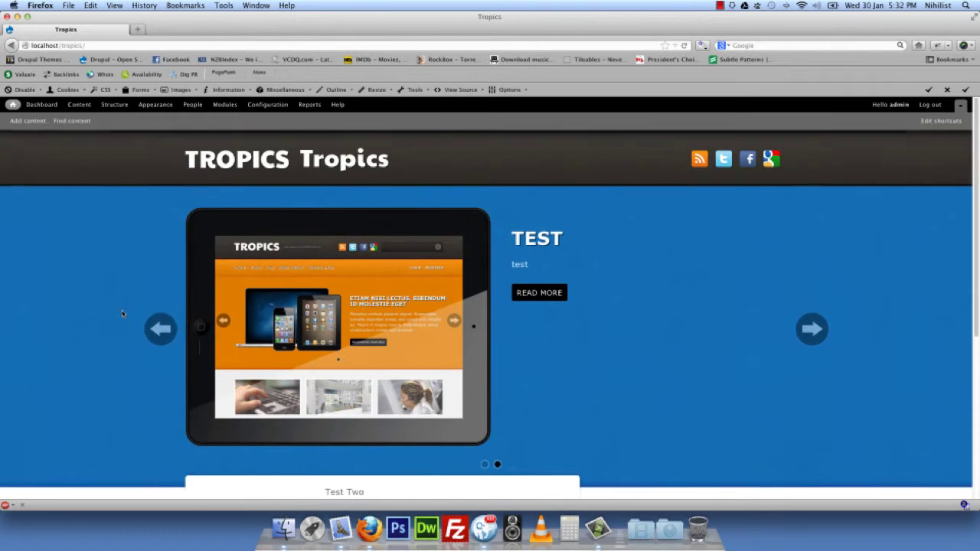
Start a new Front Page Feature Blocks item with "Test Three" as both its title and body
left_click(42, 124)
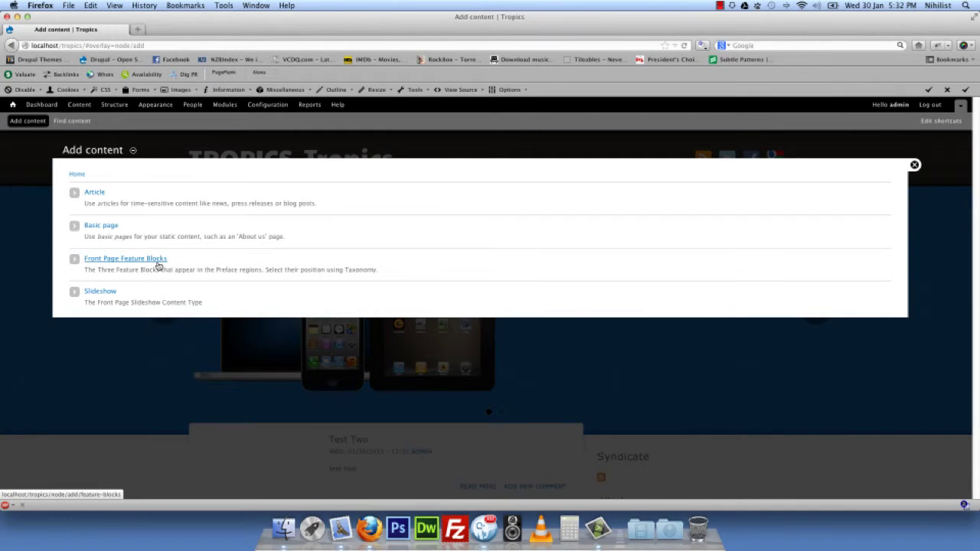
left_click(159, 264)
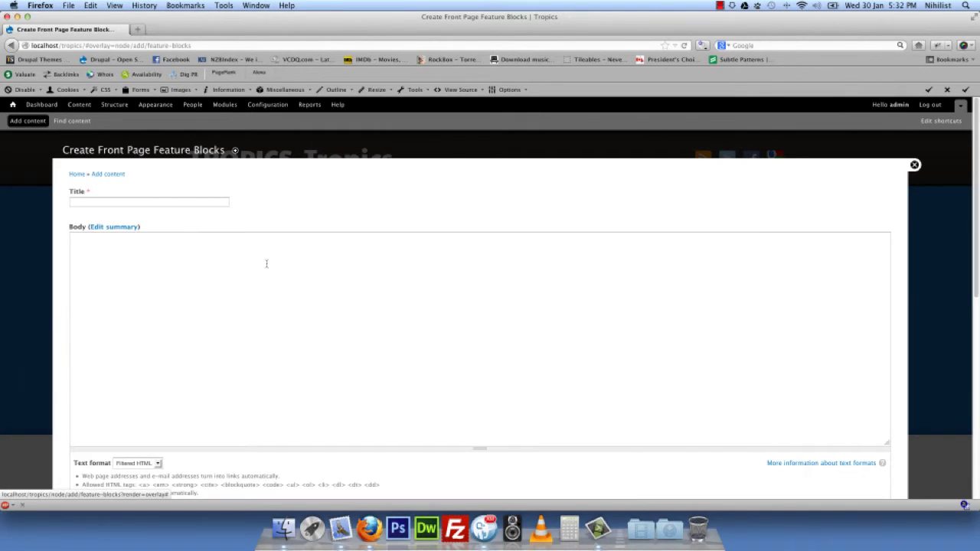
left_click(157, 204)
type("Test")
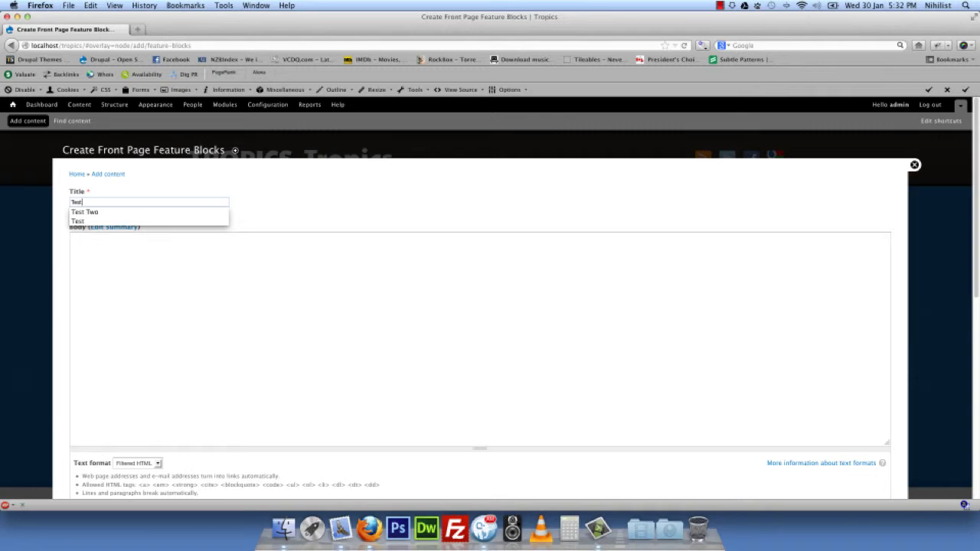
type(" Three")
left_click(194, 268)
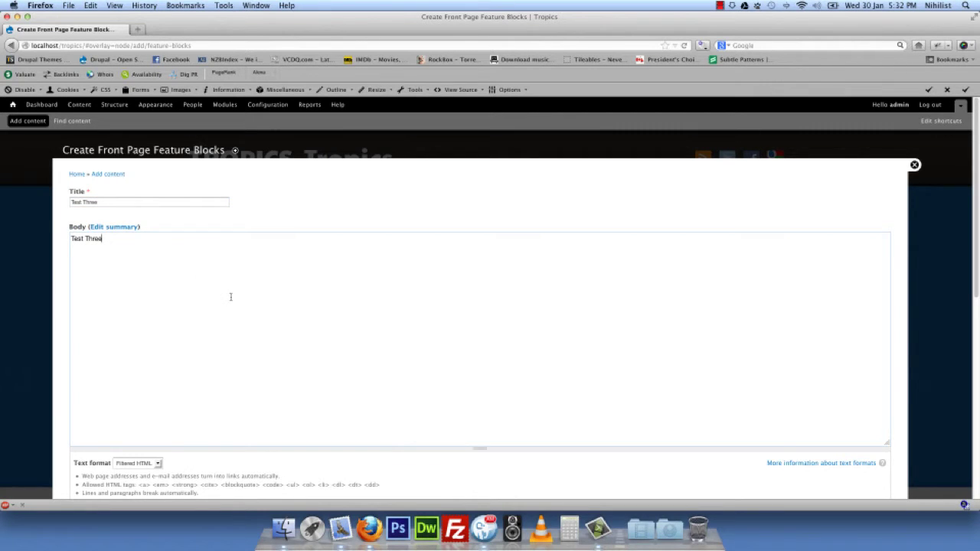
Upload the desktop image 566059_27784334.jpg to the Test Three feature block
scroll(231, 298, "down", 10)
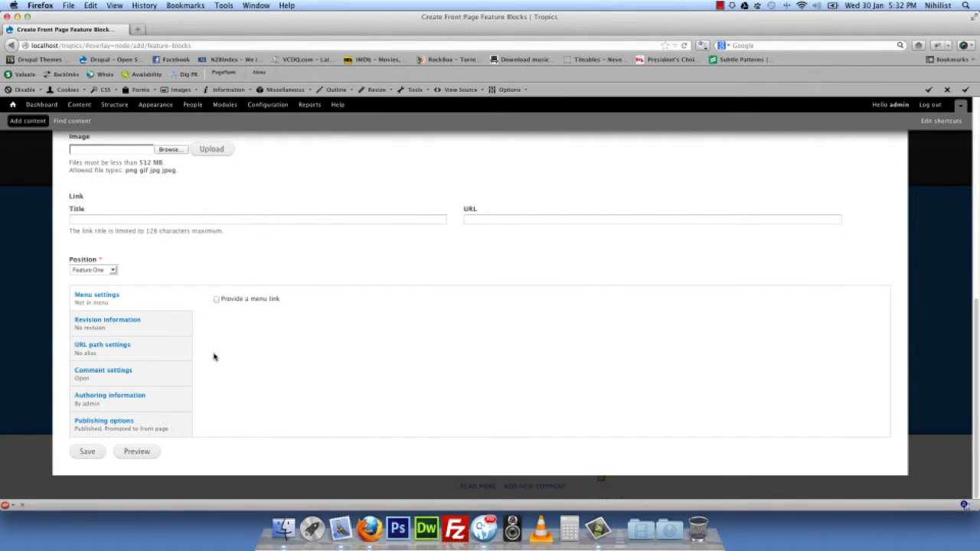
scroll(237, 374, "up", 5)
left_click(168, 347)
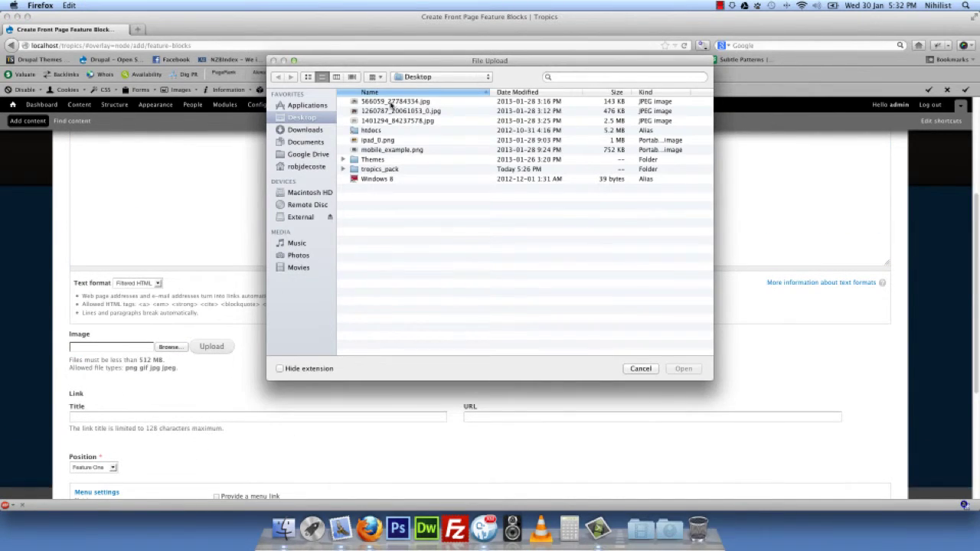
double_click(395, 121)
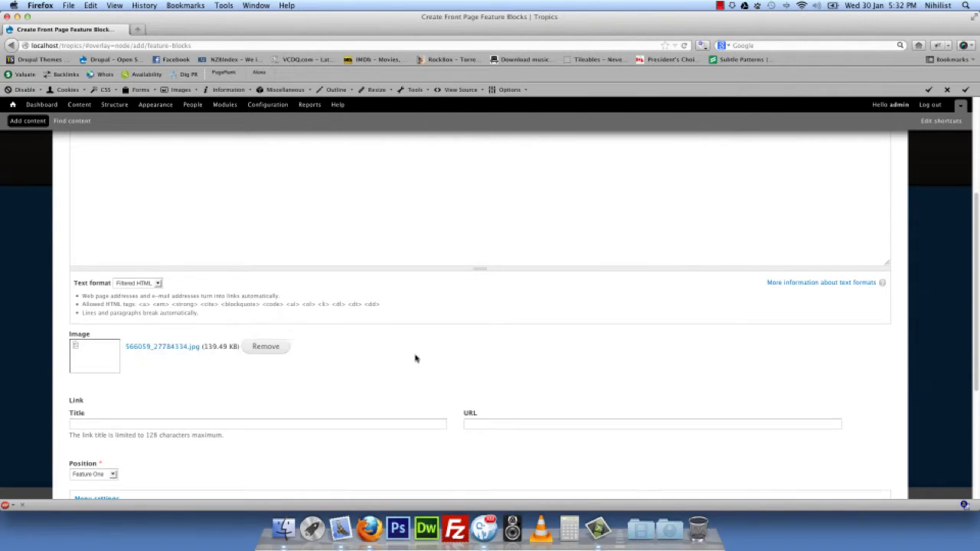
left_click(270, 421)
type("Re")
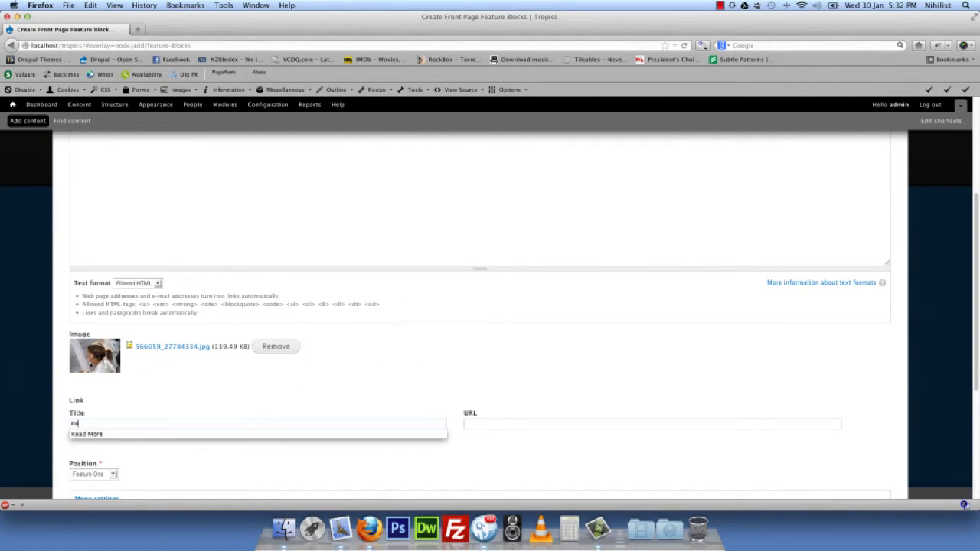
type("ad More")
left_click(509, 425)
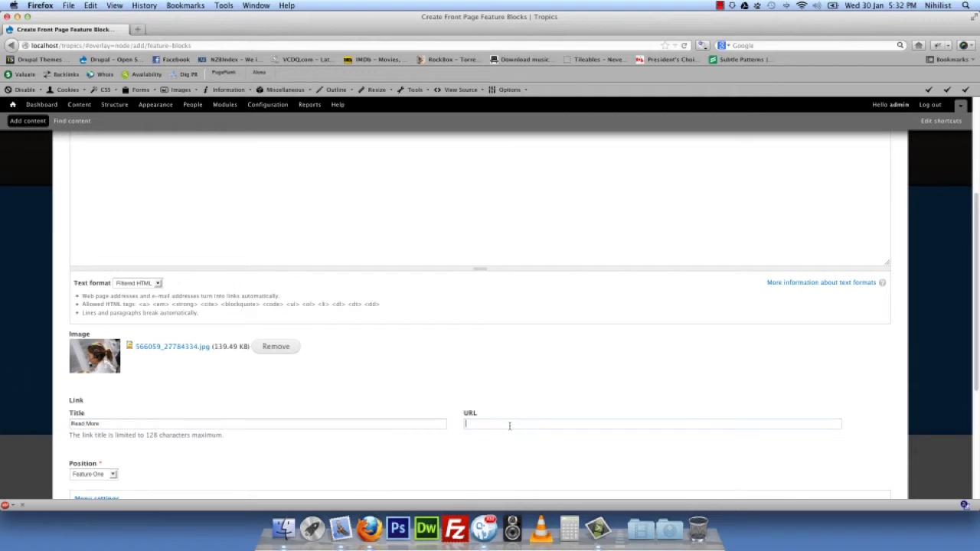
type("ht")
left_click(518, 434)
scroll(475, 350, "down", 5)
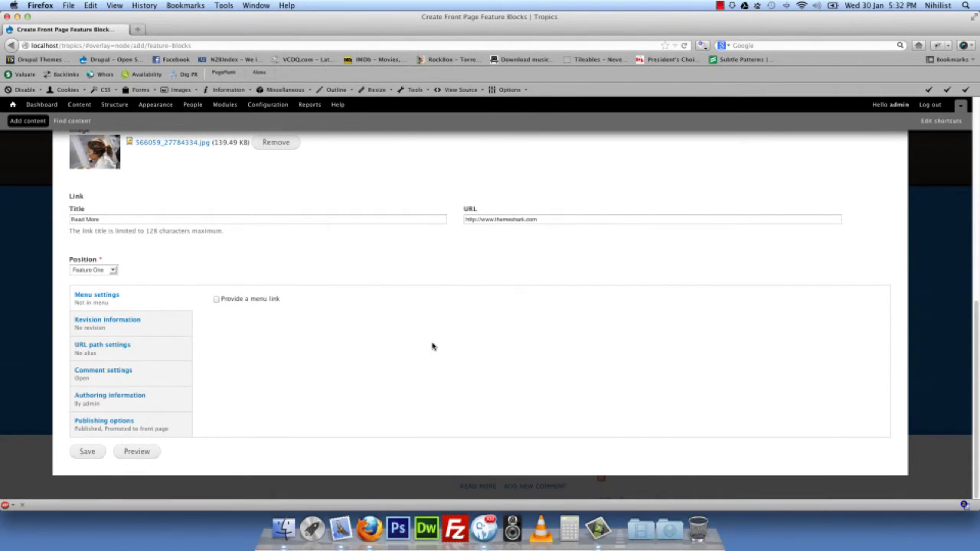
left_click(92, 453)
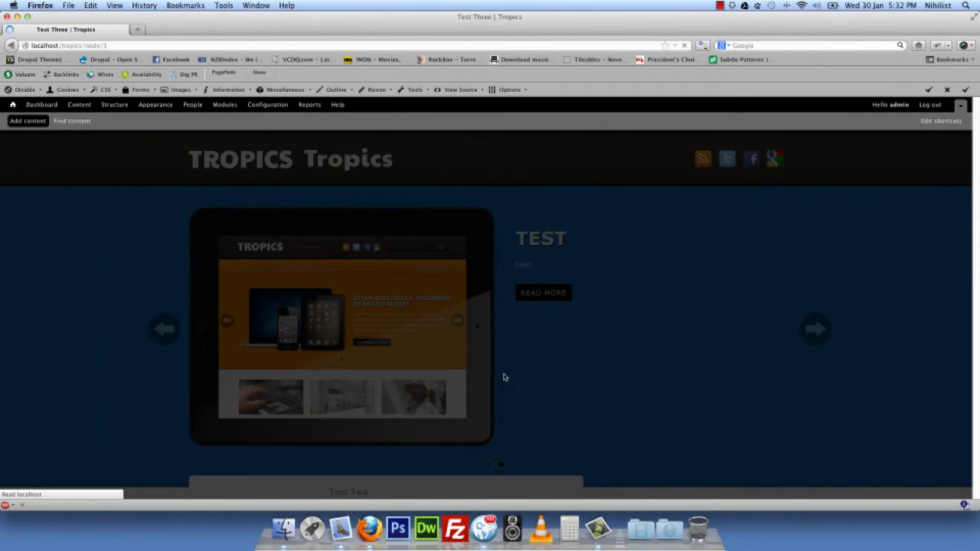
Examine the new feature block's image and its highlight effect below the slideshow
scroll(567, 377, "down", 3)
scroll(568, 376, "down", 2)
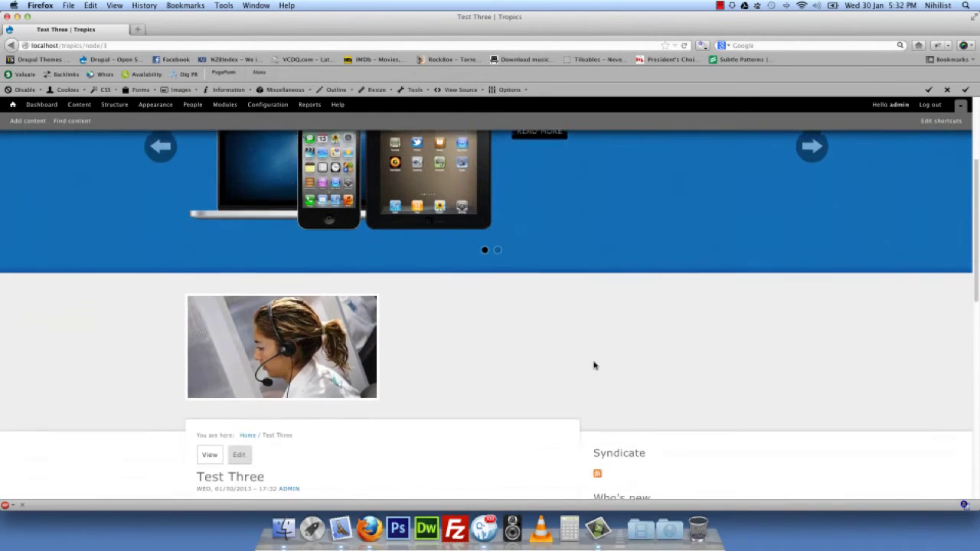
mouse_move(282, 349)
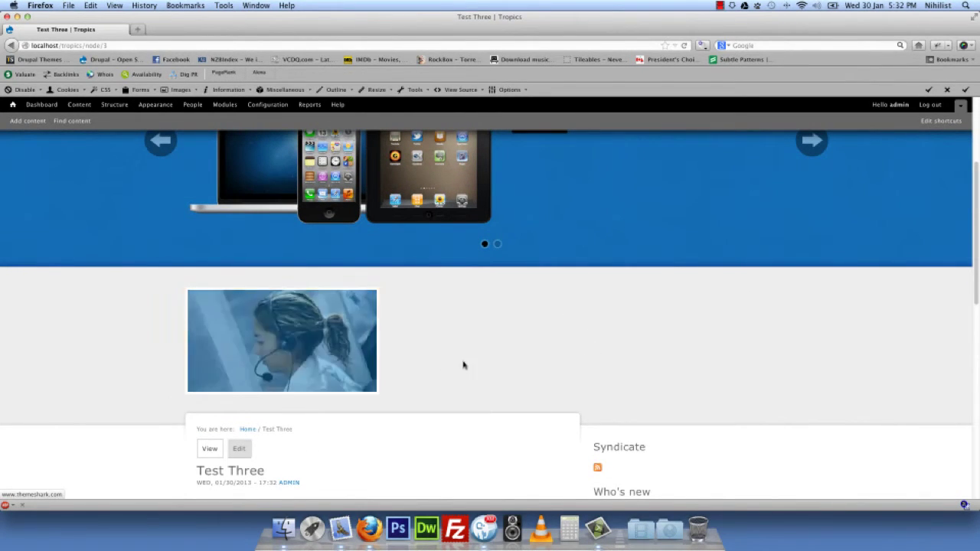
scroll(316, 346, "up", 1)
scroll(474, 352, "up", 1)
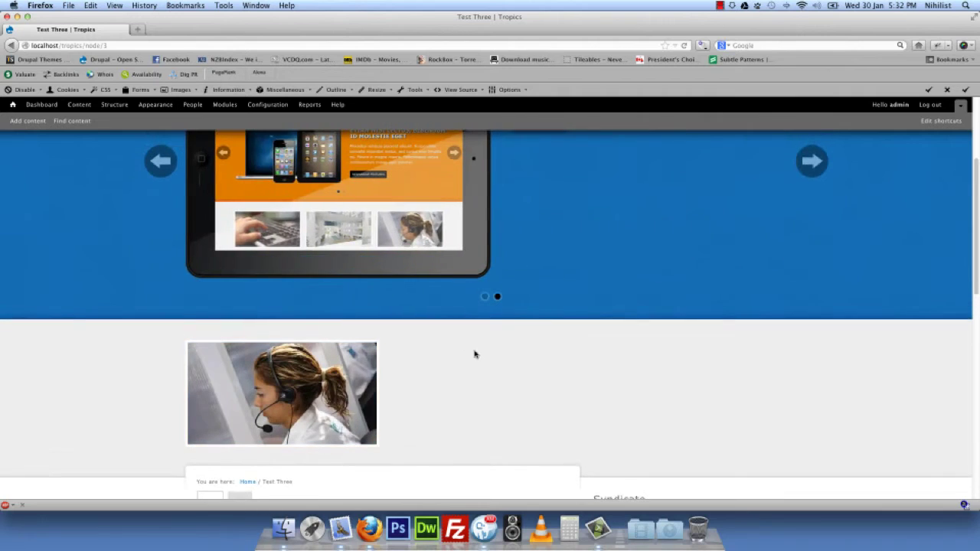